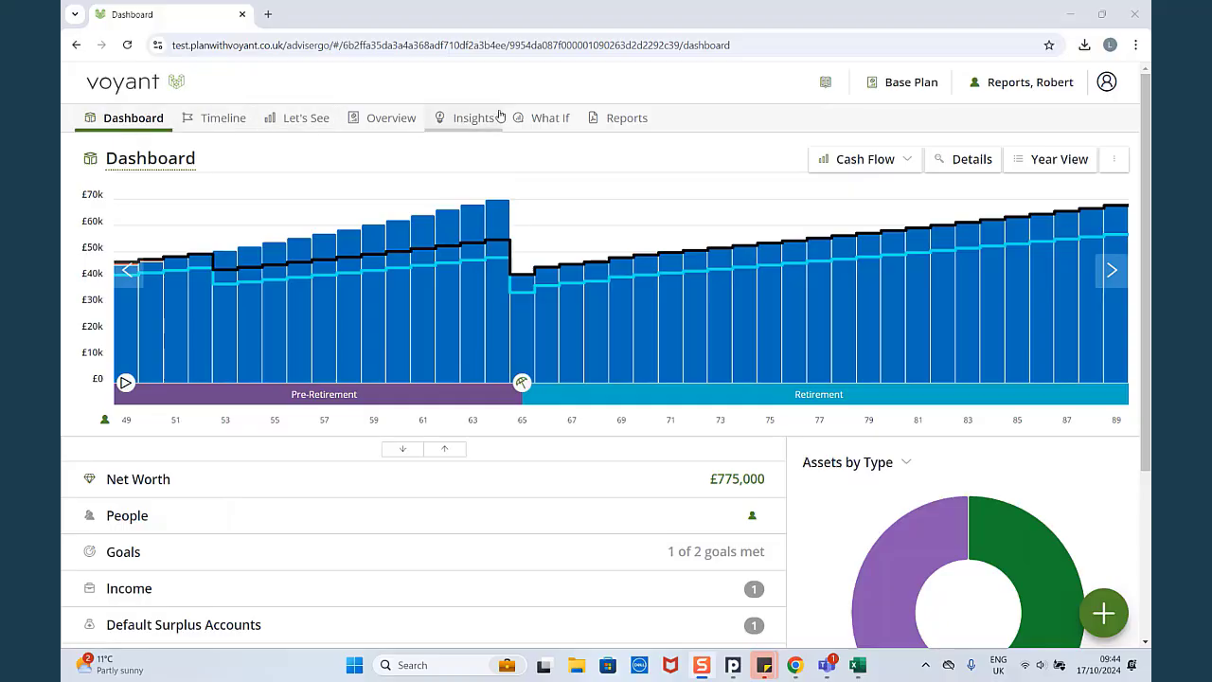
- Open Client Reports and add the Base Plan's Financial Summary and Balance Sheet overview reports to the selection
left_click(630, 120)
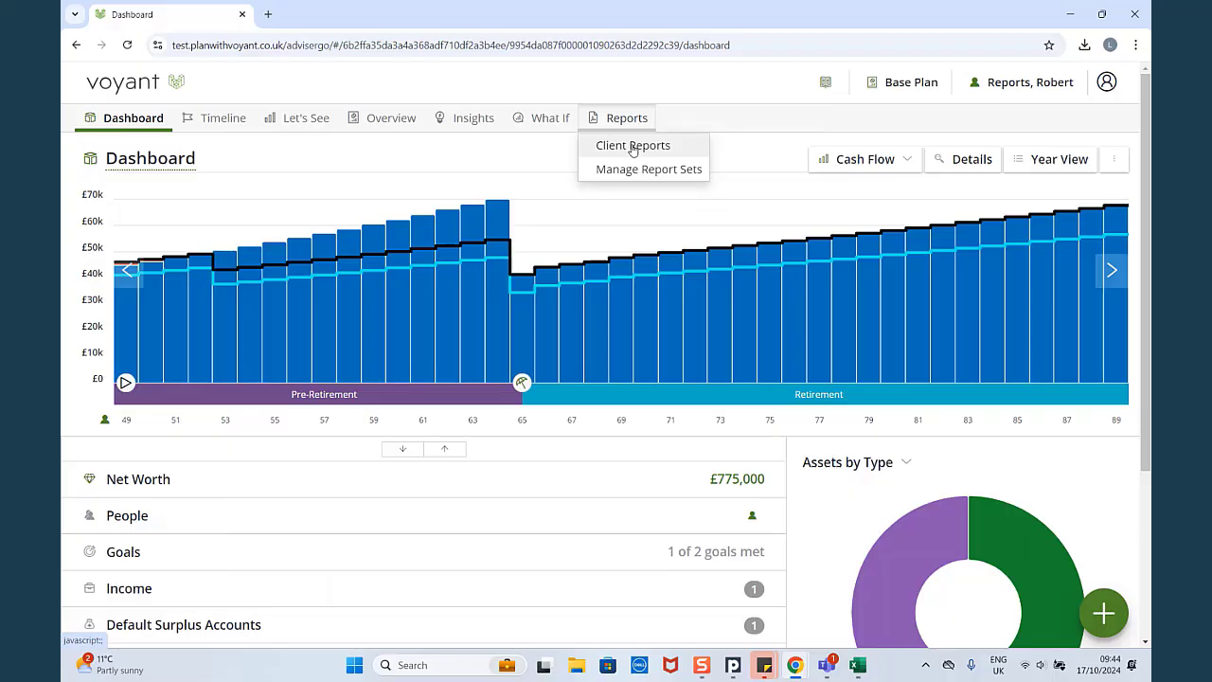
left_click(633, 147)
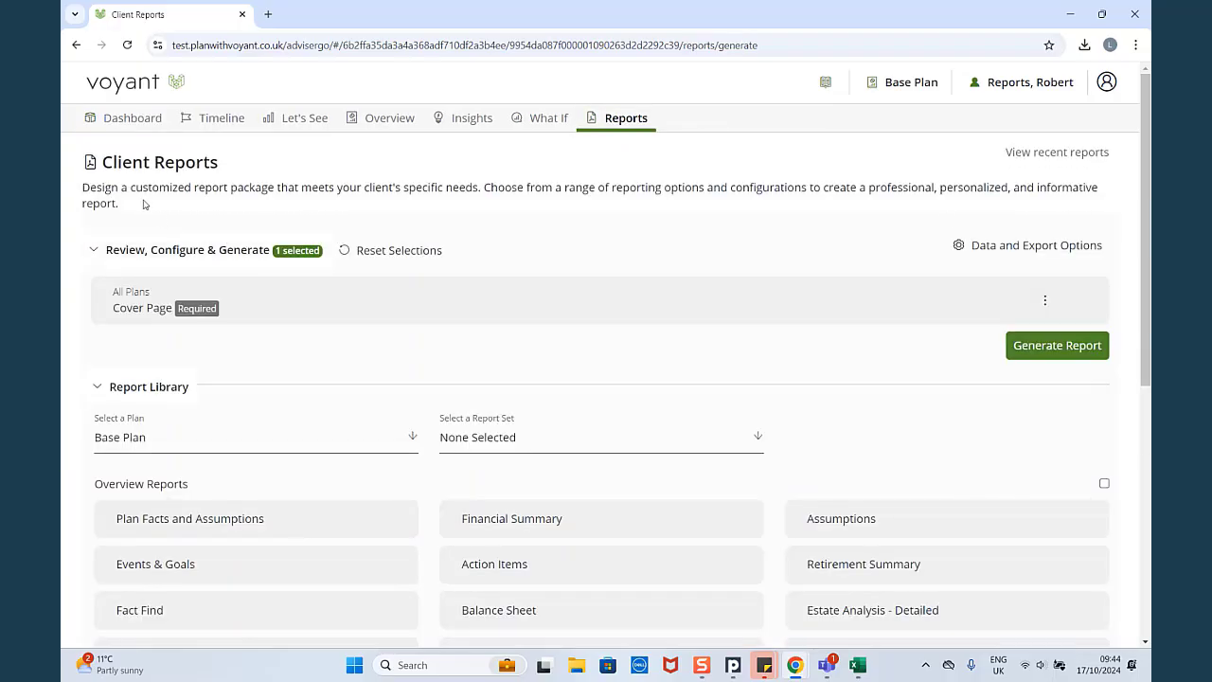
scroll(142, 214, "down", 1)
scroll(142, 215, "down", 2)
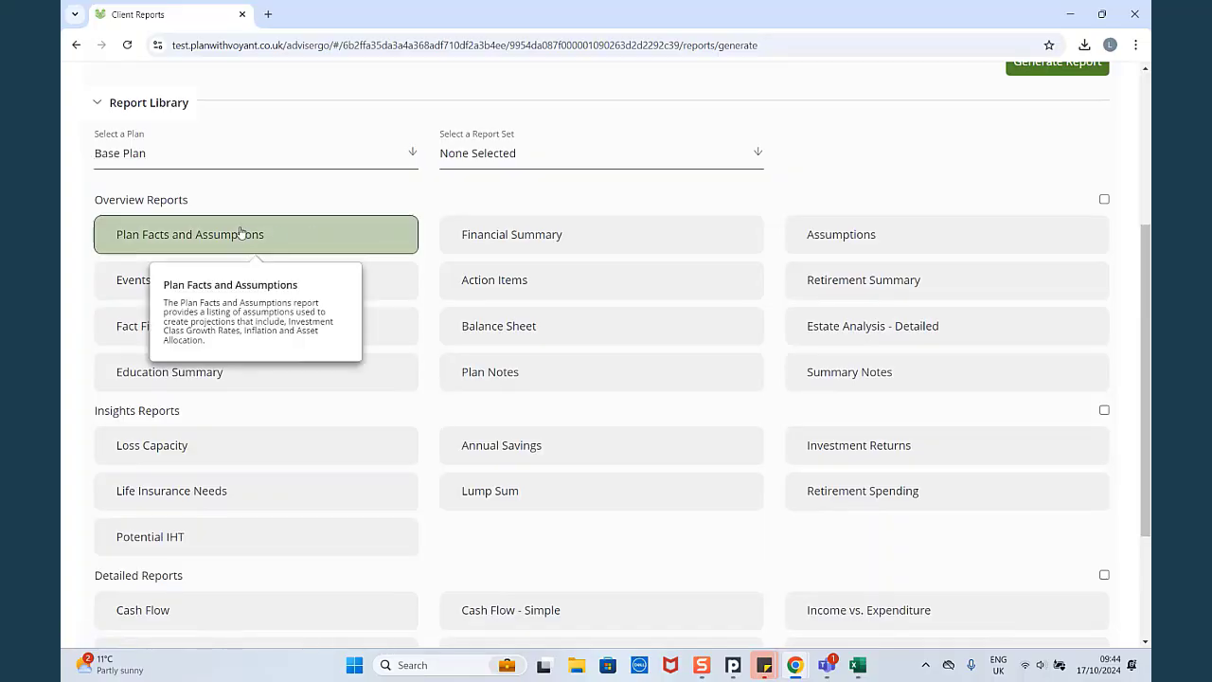
mouse_move(182, 288)
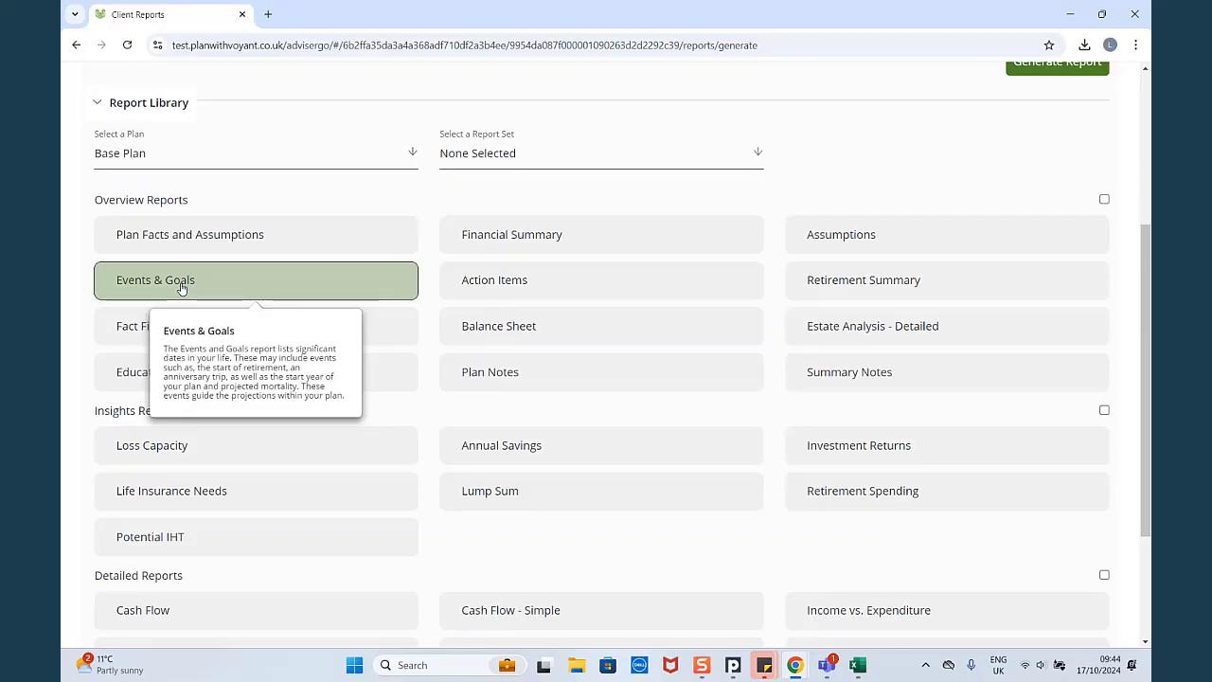
left_click(512, 236)
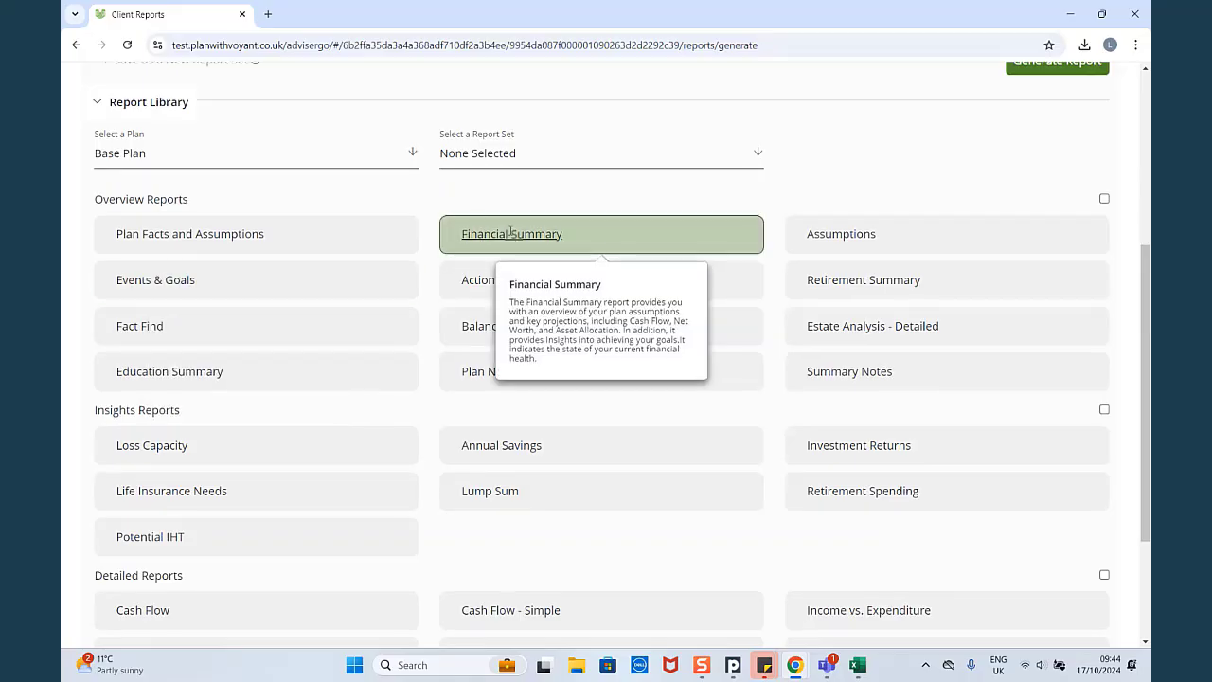
left_click(473, 331)
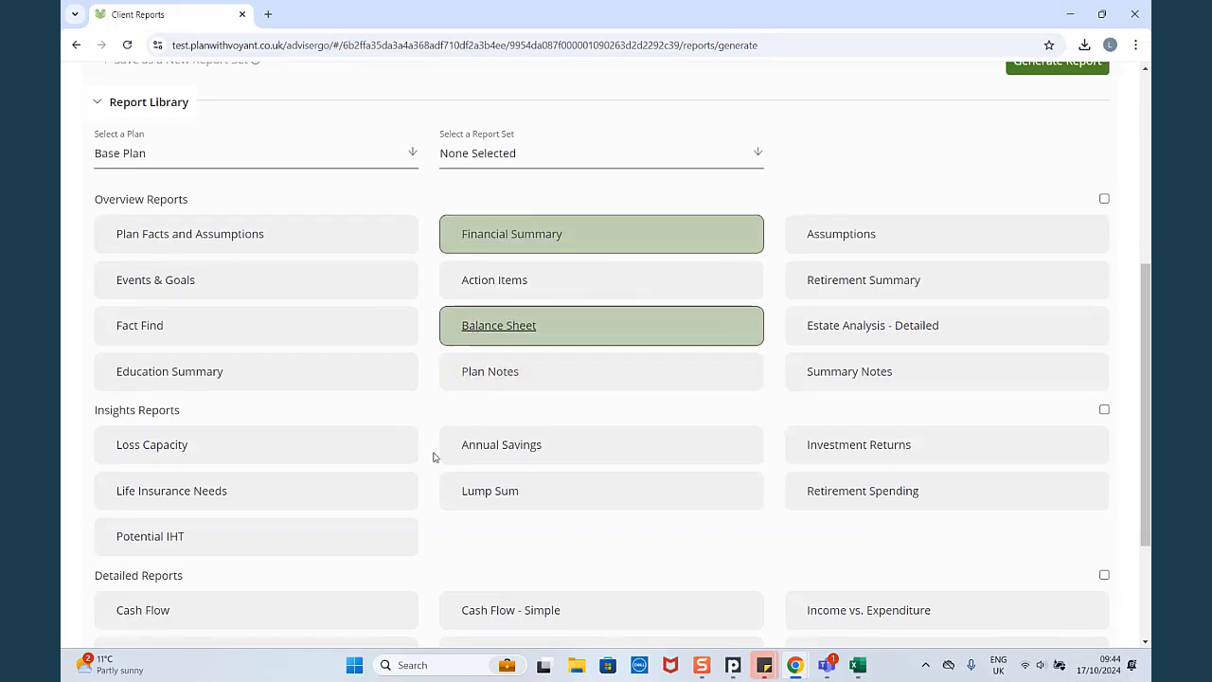
- Add the Base Plan's Cash Flow, Cash Flow - Simple, Net Worth and Assets detailed reports to the selection
scroll(243, 539, "down", 1)
scroll(243, 539, "down", 2)
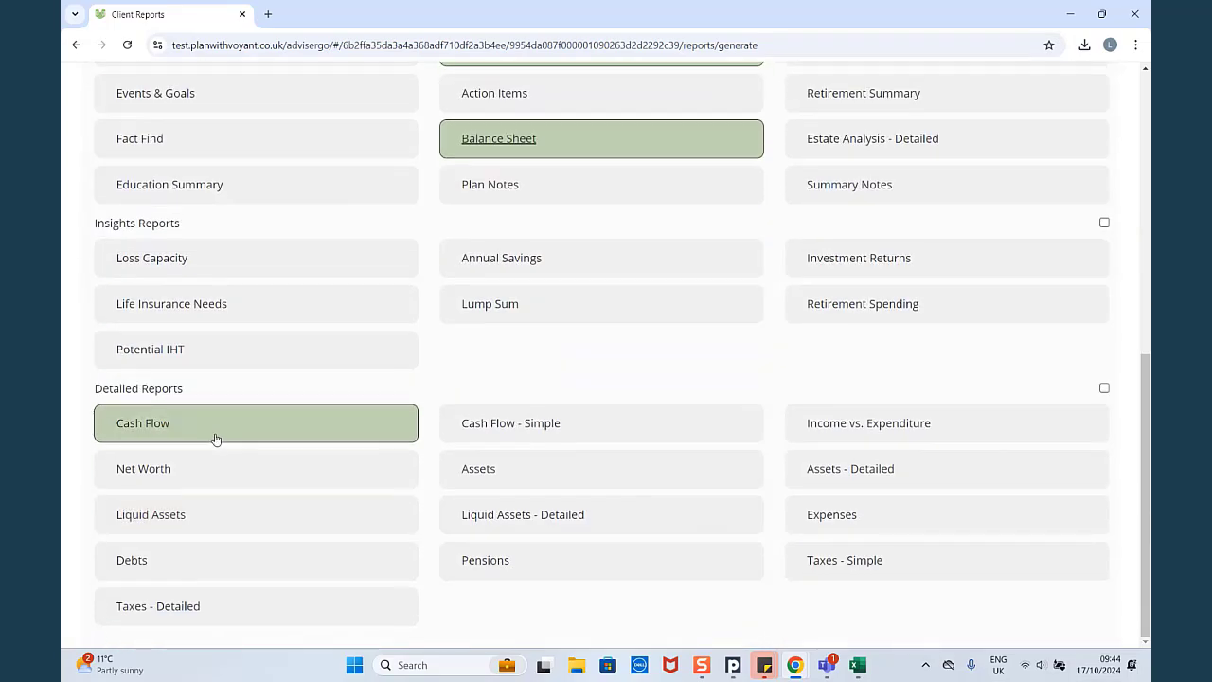
left_click(214, 436)
left_click(554, 423)
left_click(330, 483)
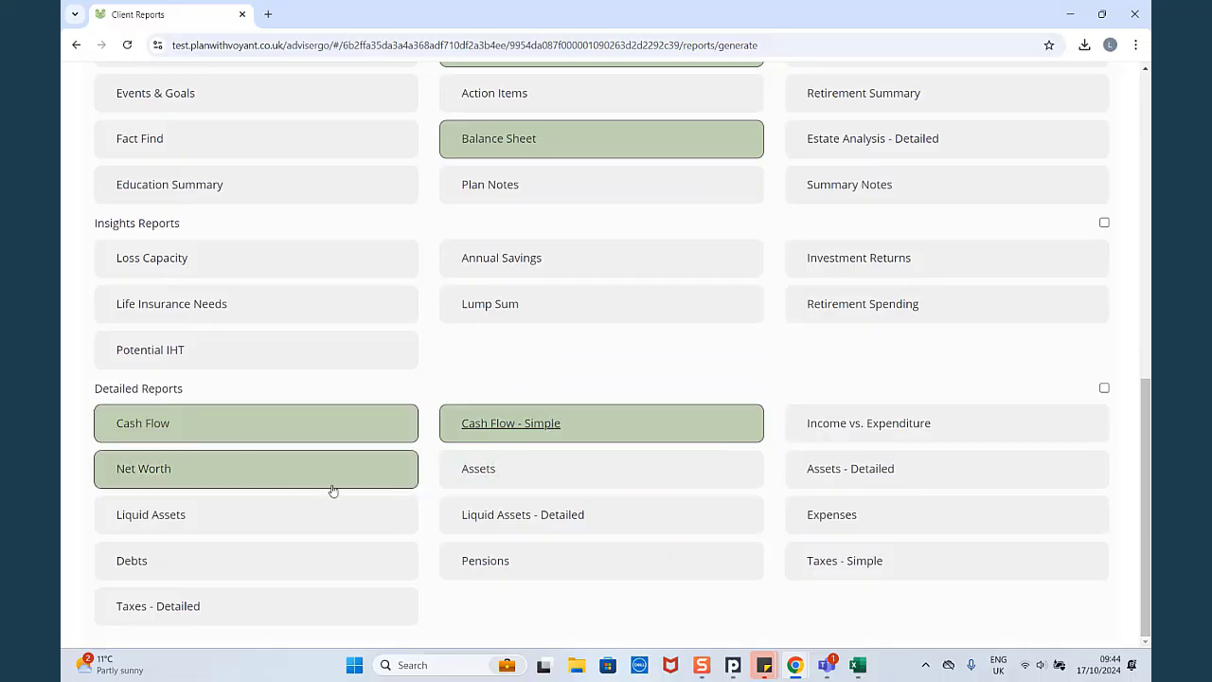
left_click(457, 469)
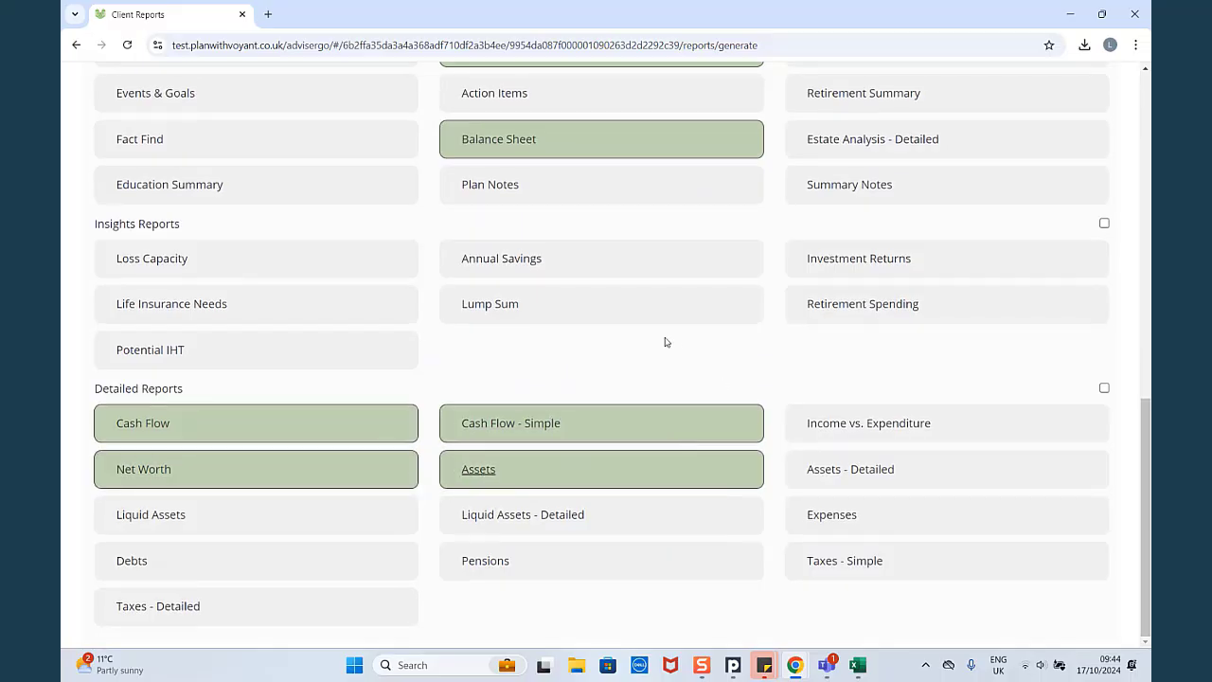
- Remove the Base Plan's Net Worth report from the selected detailed reports
scroll(663, 341, "up", 3)
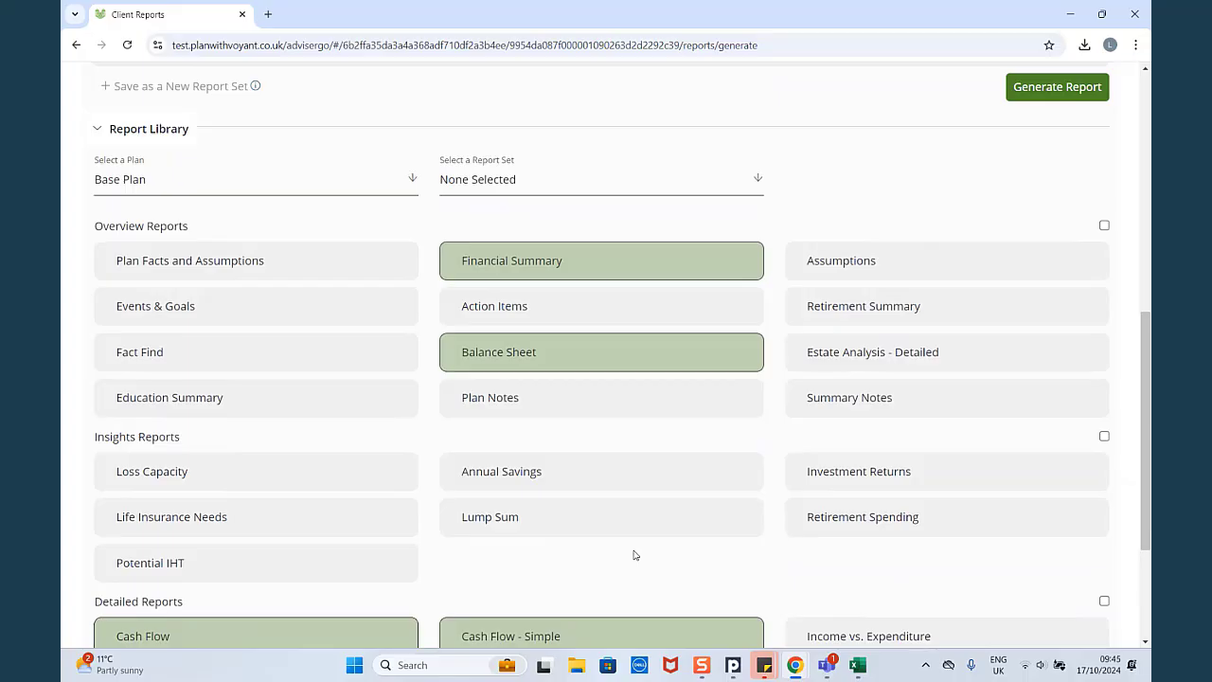
scroll(634, 555, "down", 3)
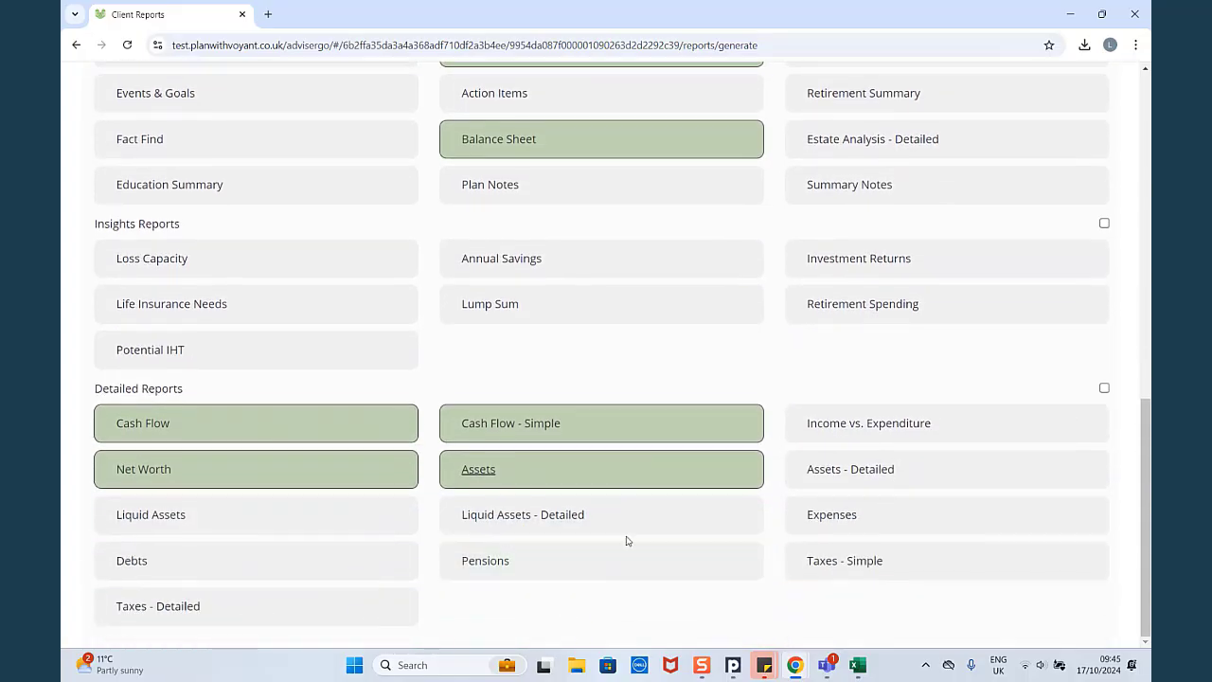
left_click(620, 526)
left_click(620, 527)
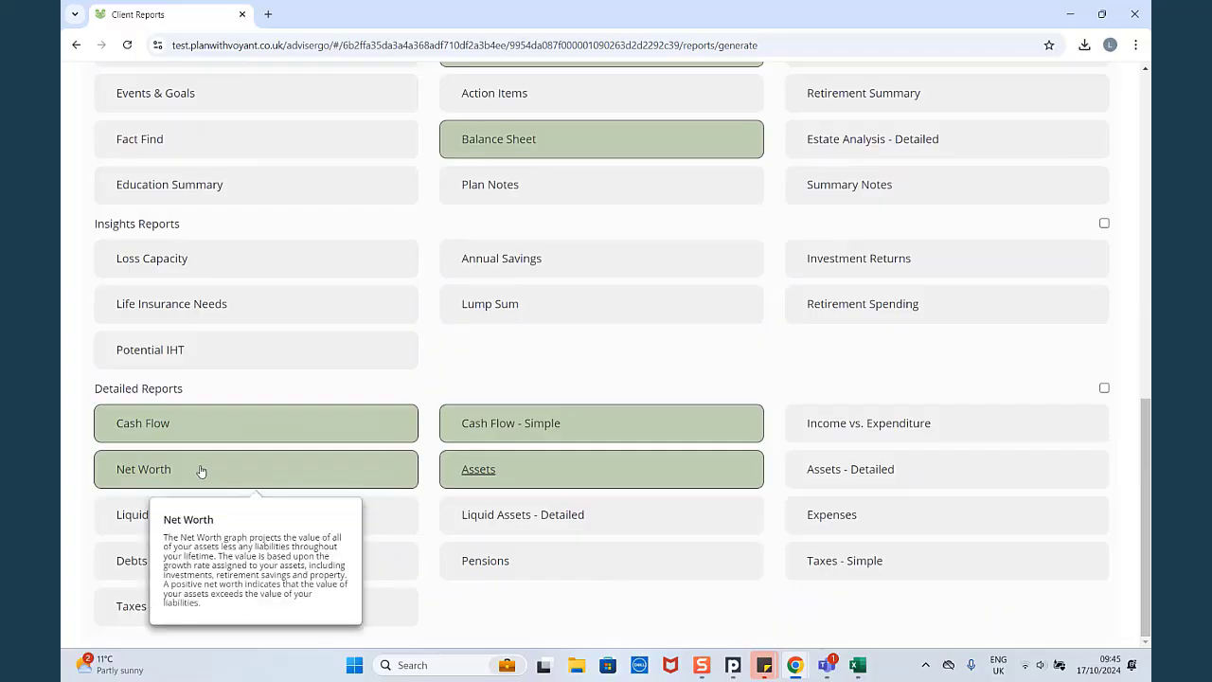
left_click(201, 466)
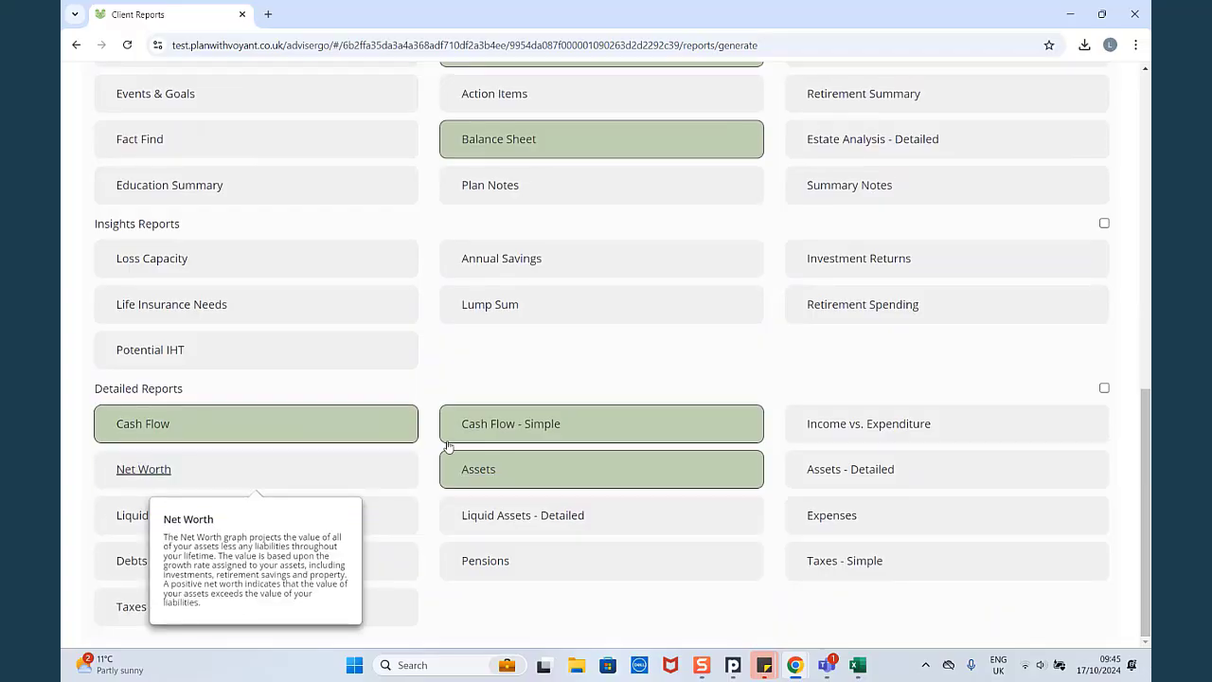
- Check which report sets are available in the Report Library, leaving none selected
scroll(462, 429, "up", 4)
scroll(462, 429, "up", 1)
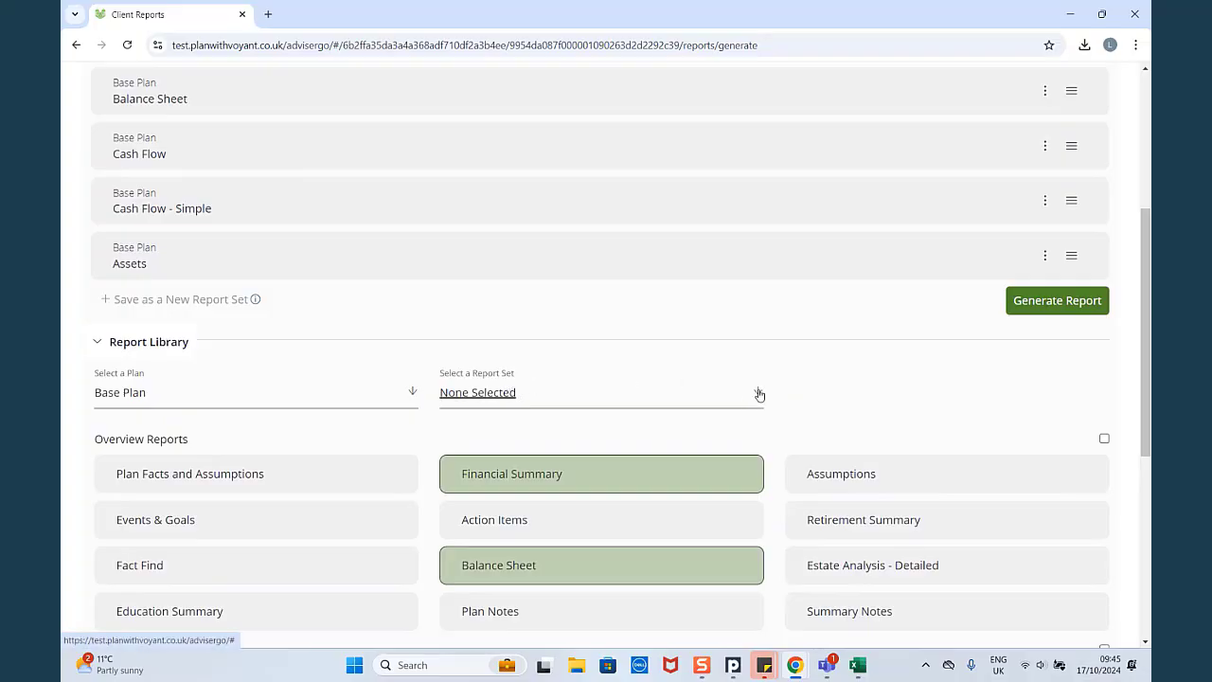
left_click(759, 394)
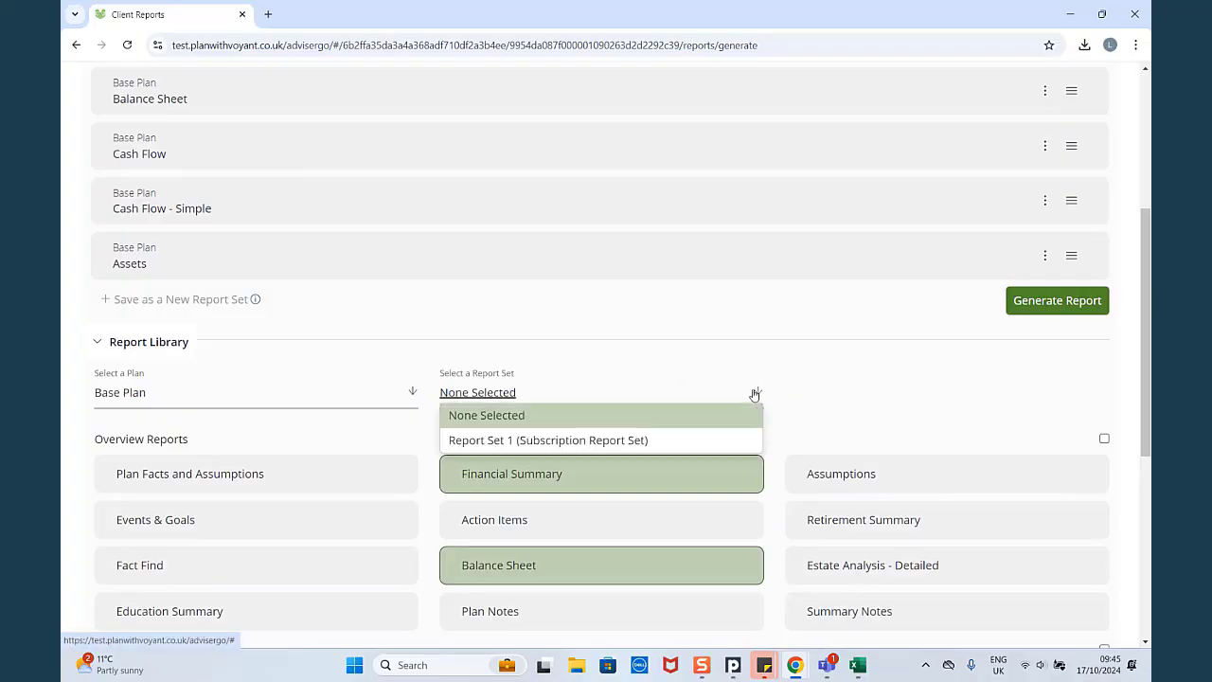
left_click(636, 388)
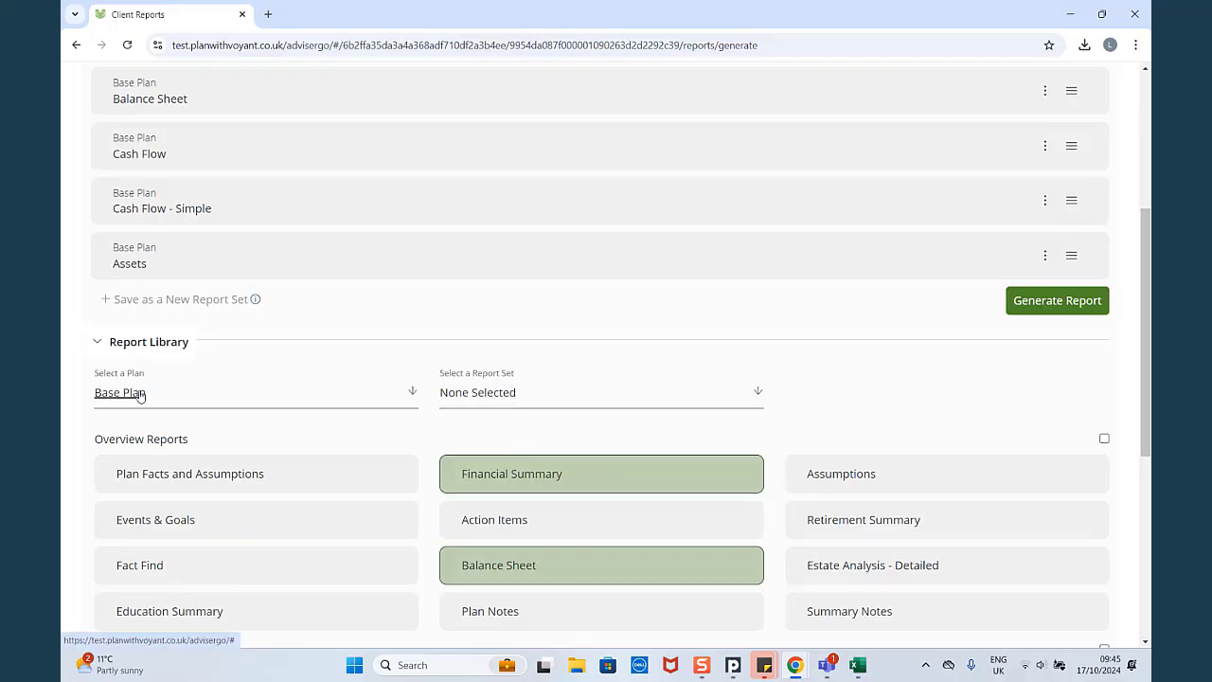
- Switch the library to the "1. Retire at 60" plan and add its Financial Summary, Balance Sheet, Cash Flow and Cash Flow - Simple reports
left_click(413, 391)
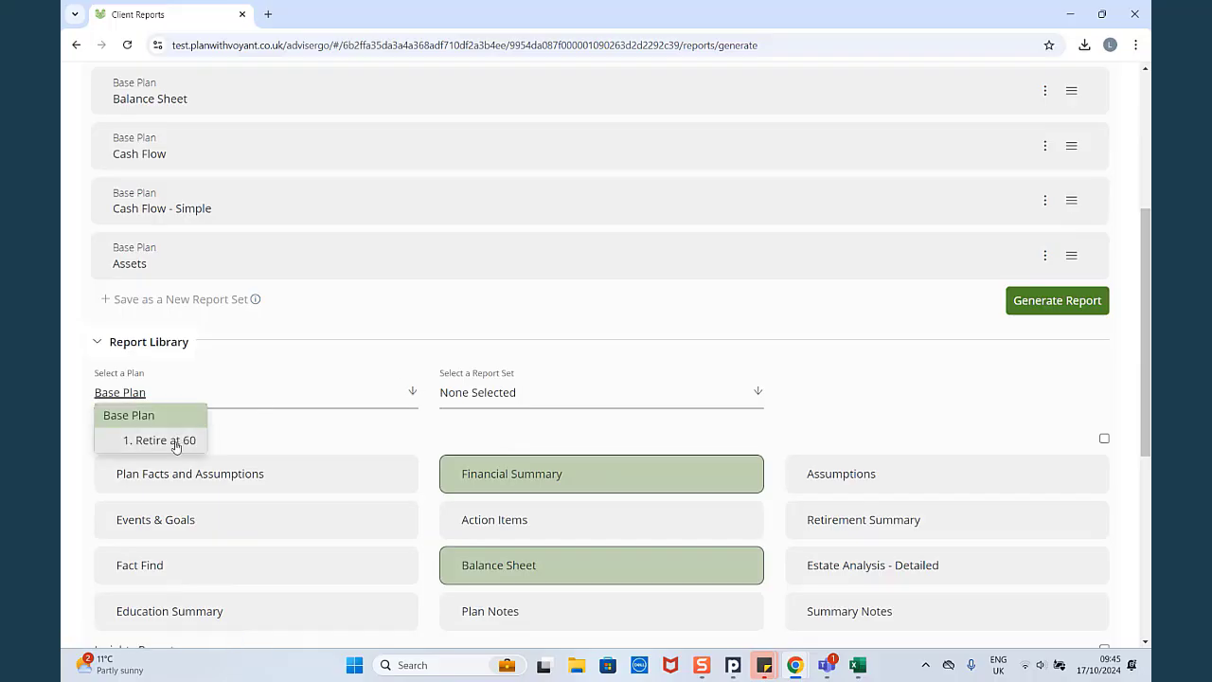
left_click(175, 442)
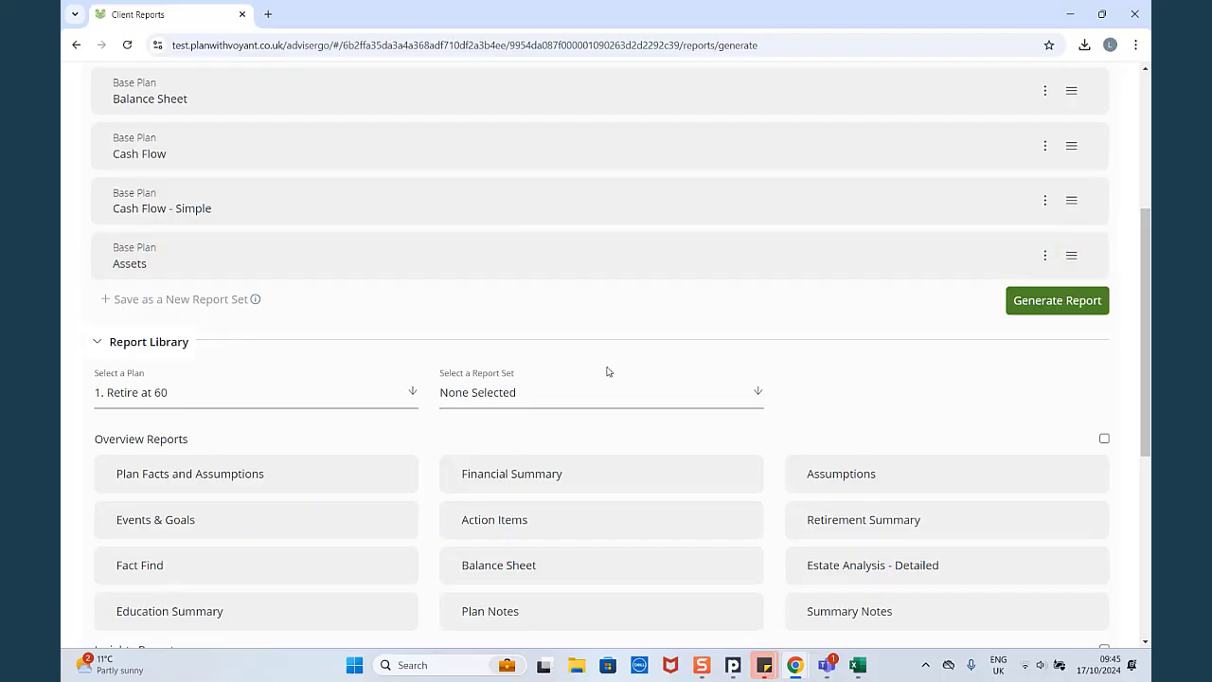
scroll(584, 398, "down", 1)
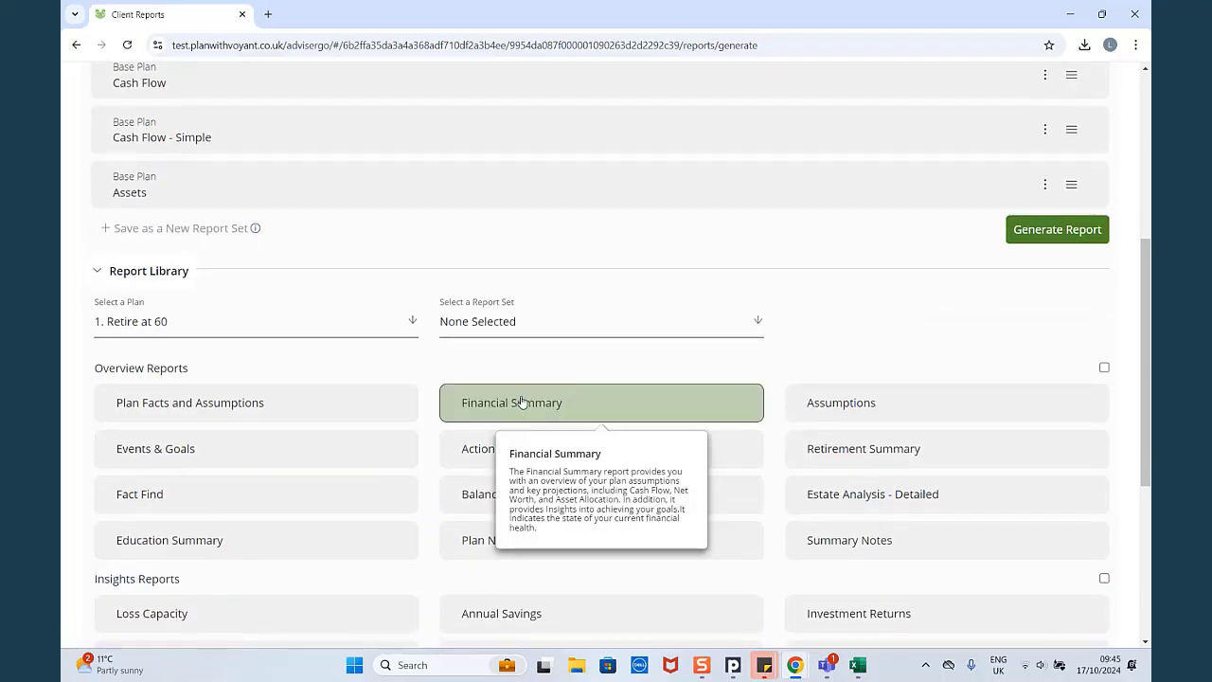
left_click(521, 402)
scroll(568, 379, "down", 3)
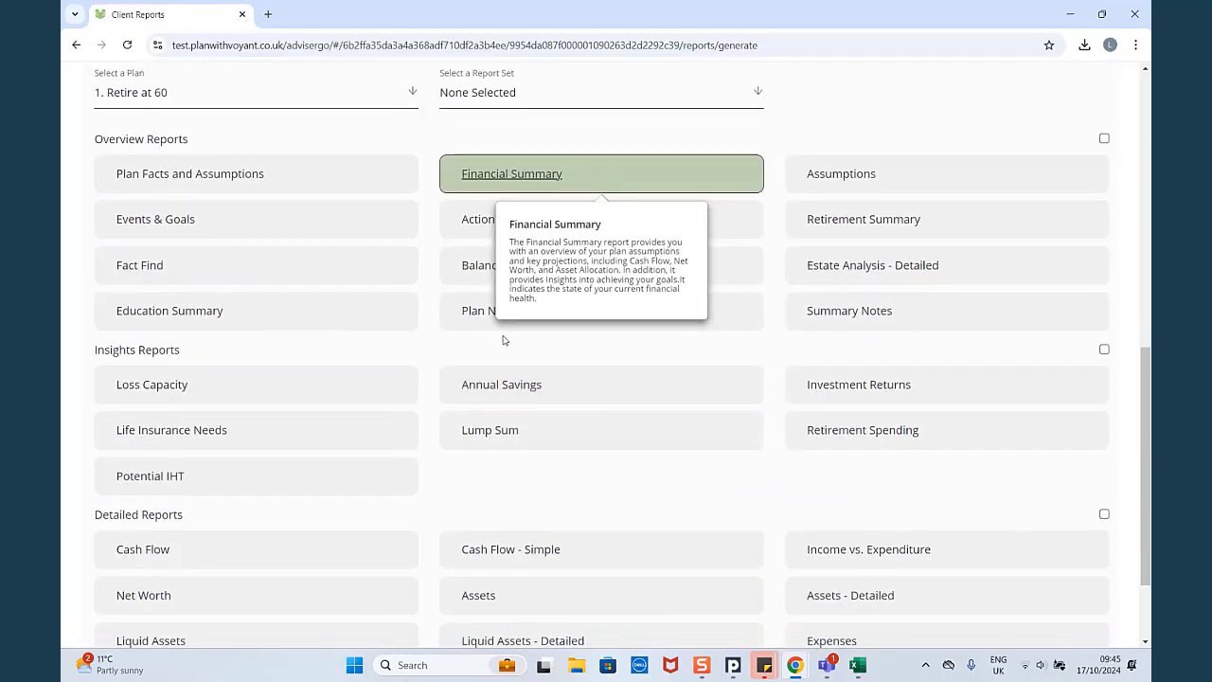
left_click(472, 274)
left_click(275, 550)
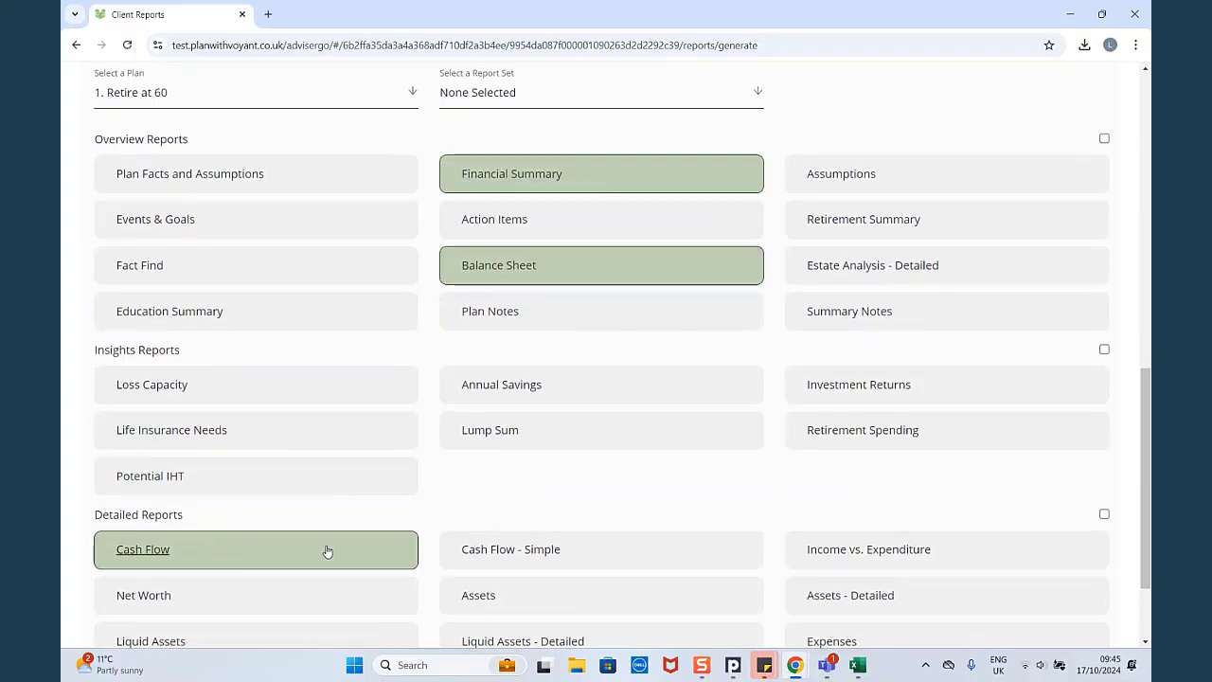
left_click(568, 555)
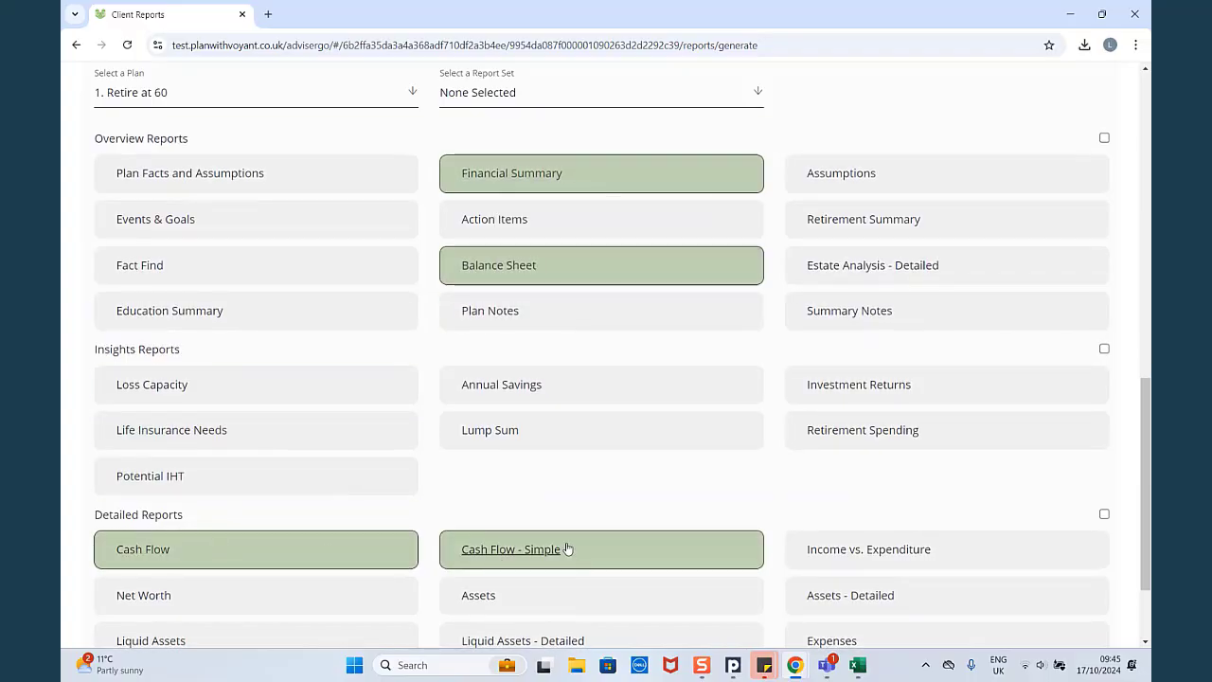
- Move the Base Plan Financial Summary one place down in the report order and back up again
scroll(568, 530, "up", 2)
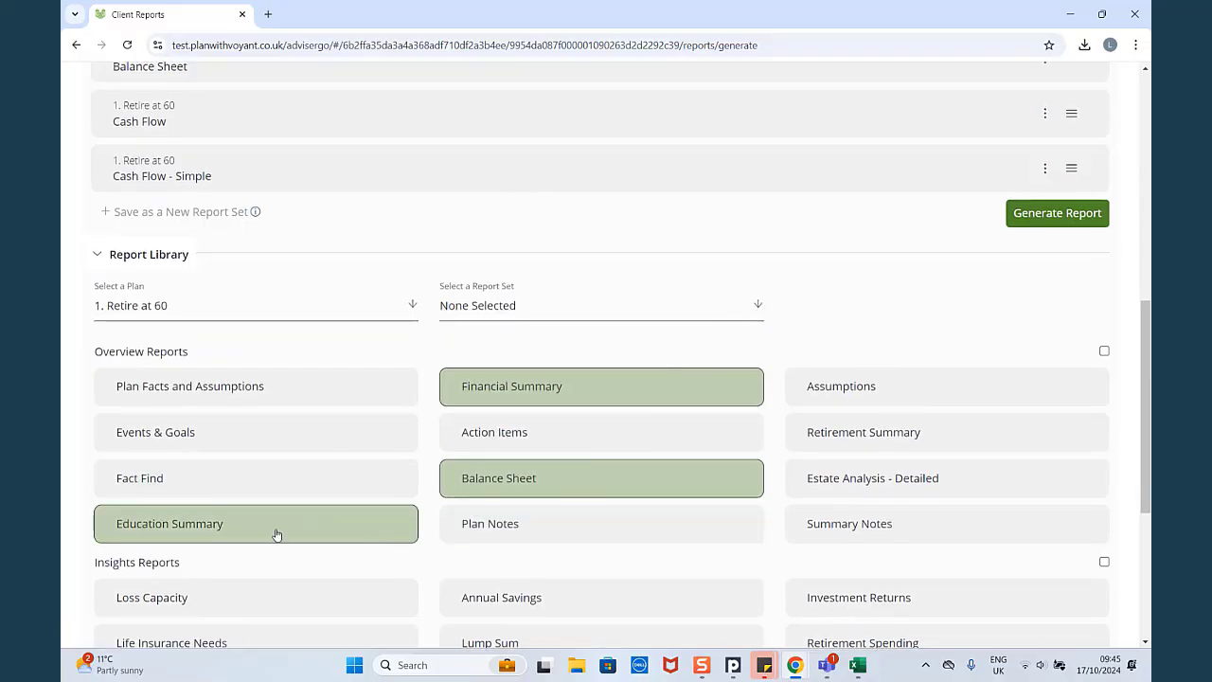
scroll(277, 533, "up", 3)
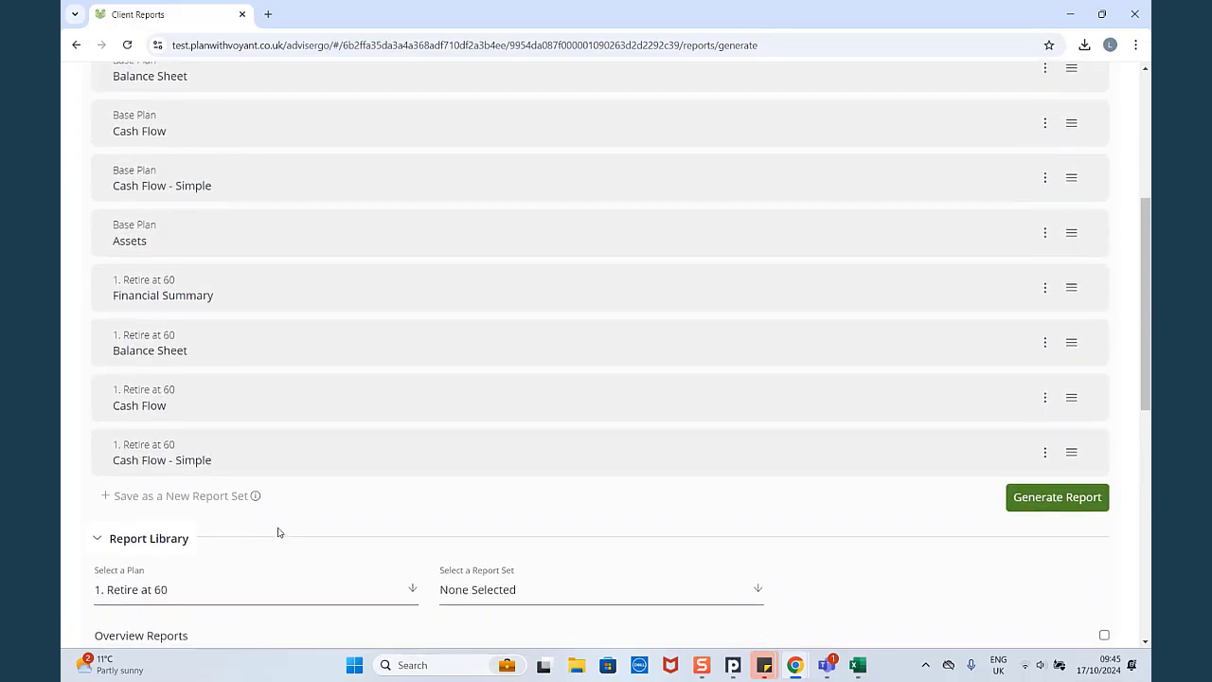
scroll(279, 528, "up", 4)
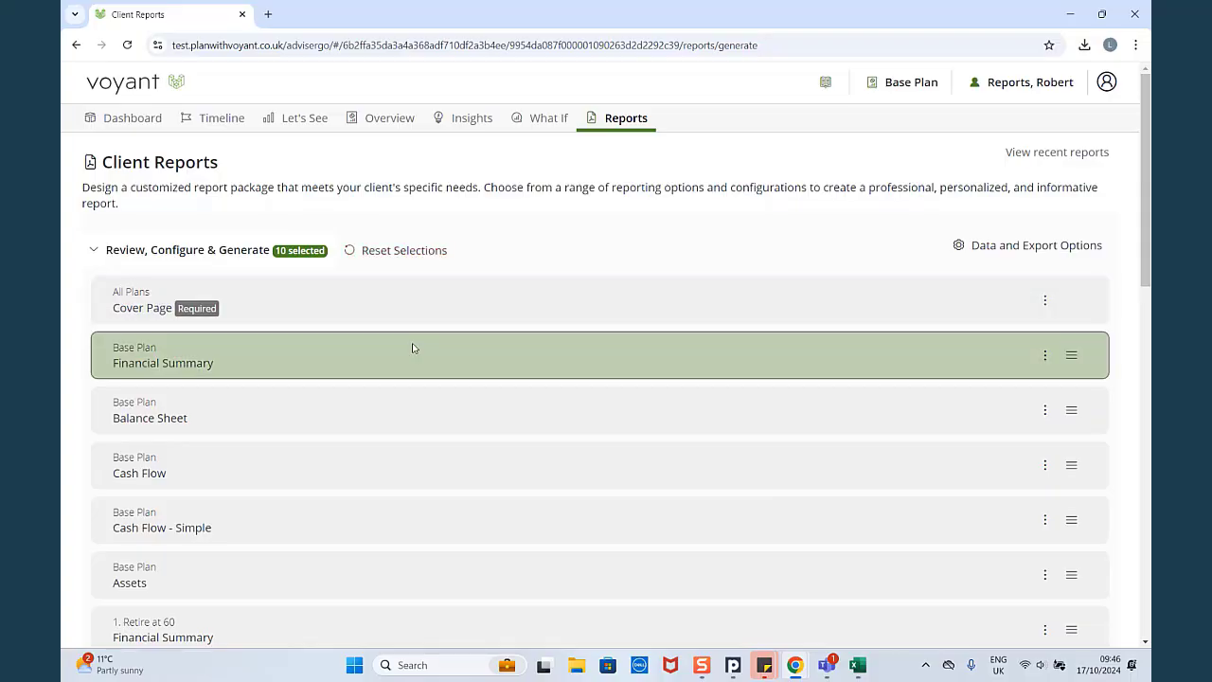
scroll(393, 435, "down", 3)
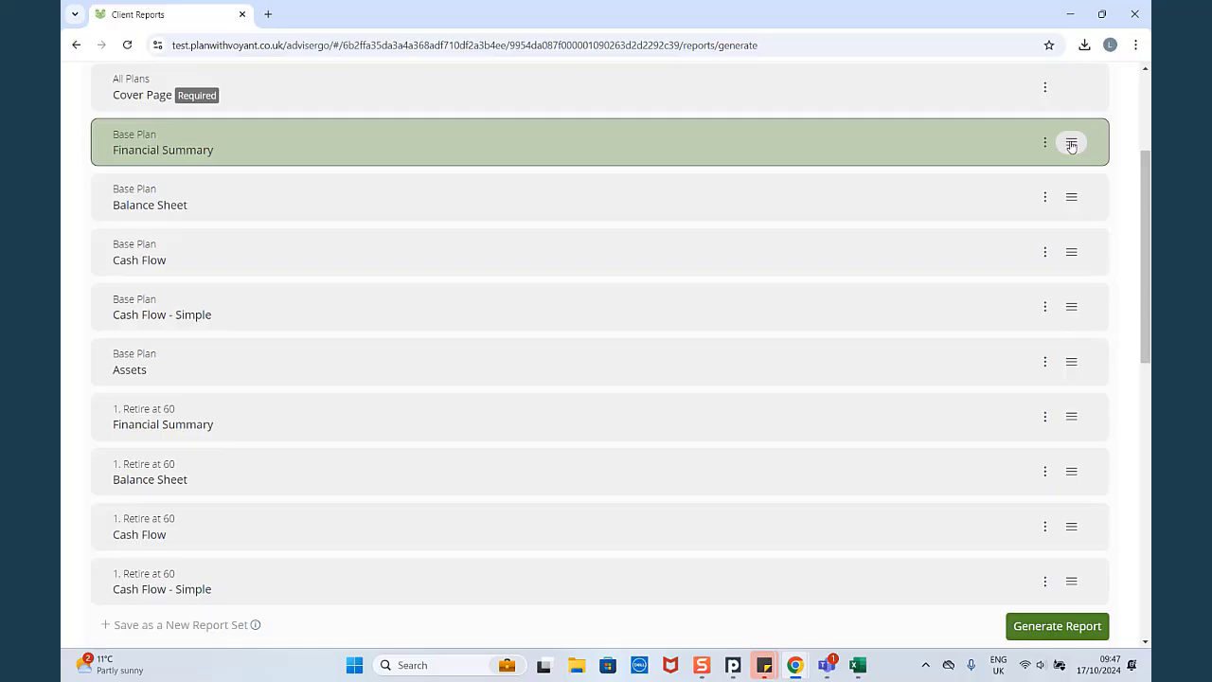
left_click(1071, 145)
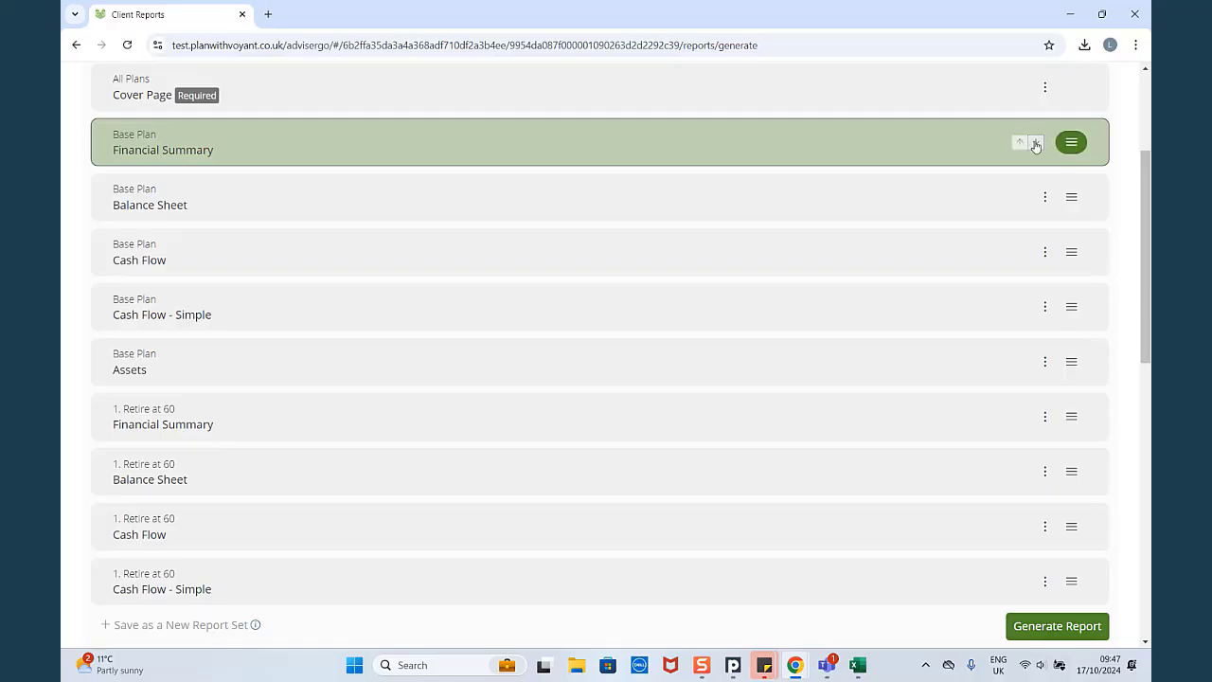
left_click(1037, 144)
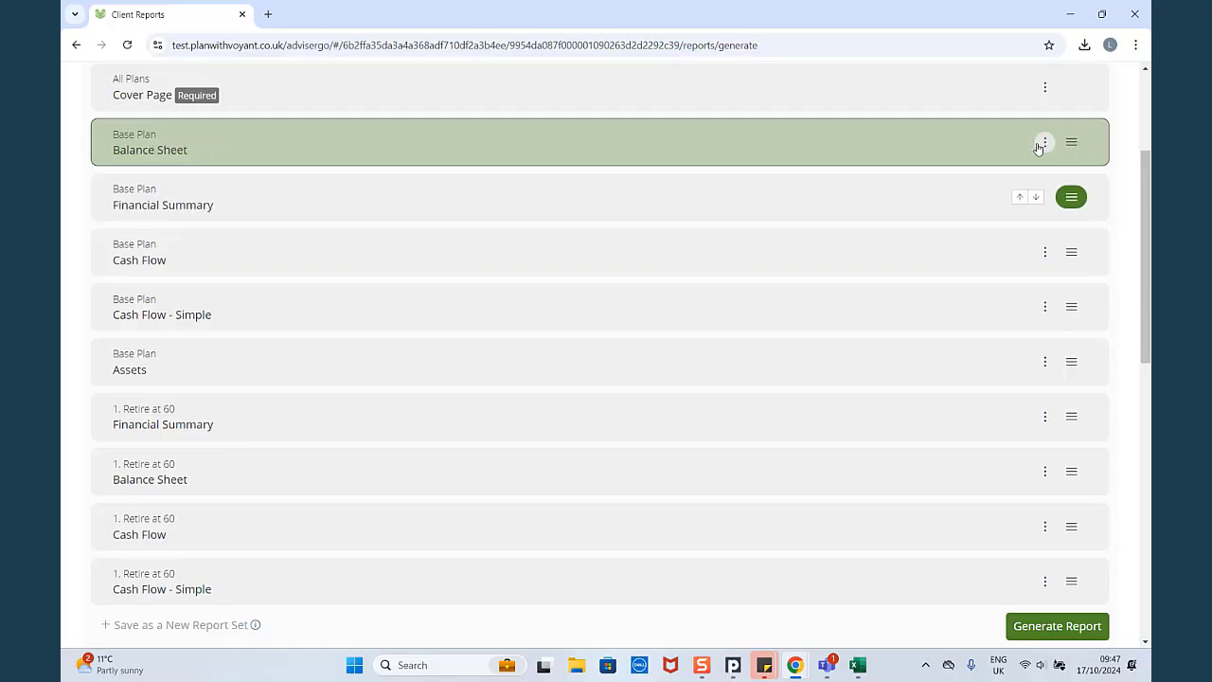
left_click(1019, 196)
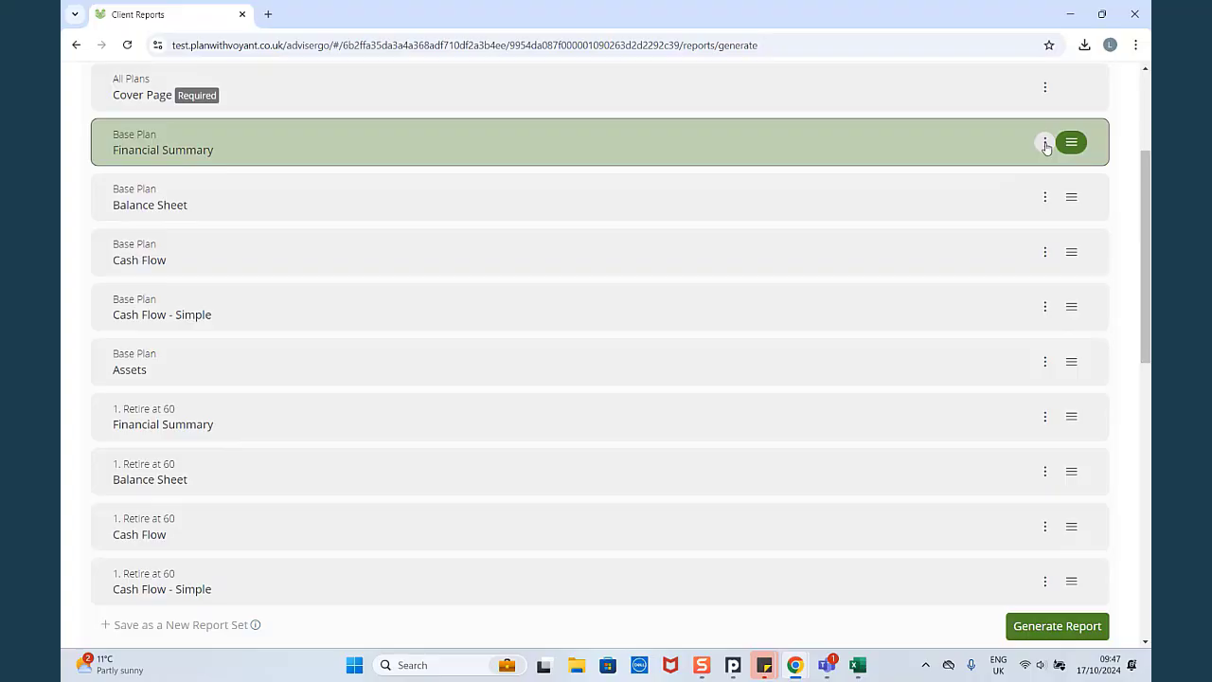
left_click(1046, 144)
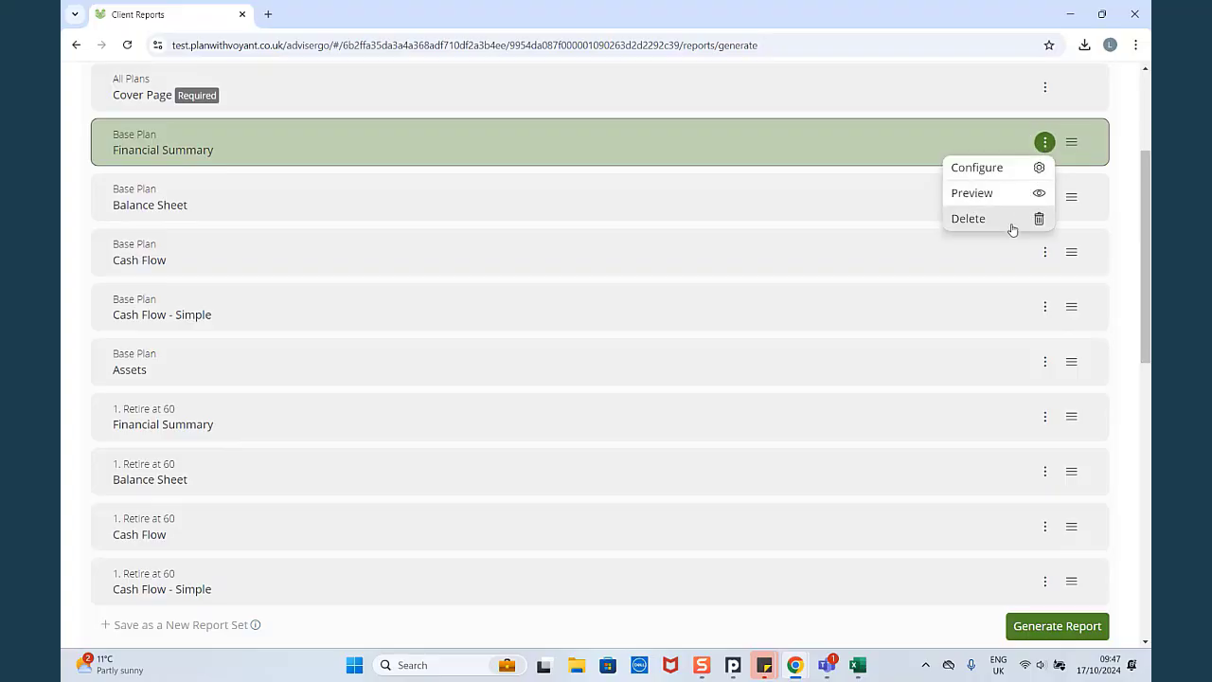
left_click(917, 152)
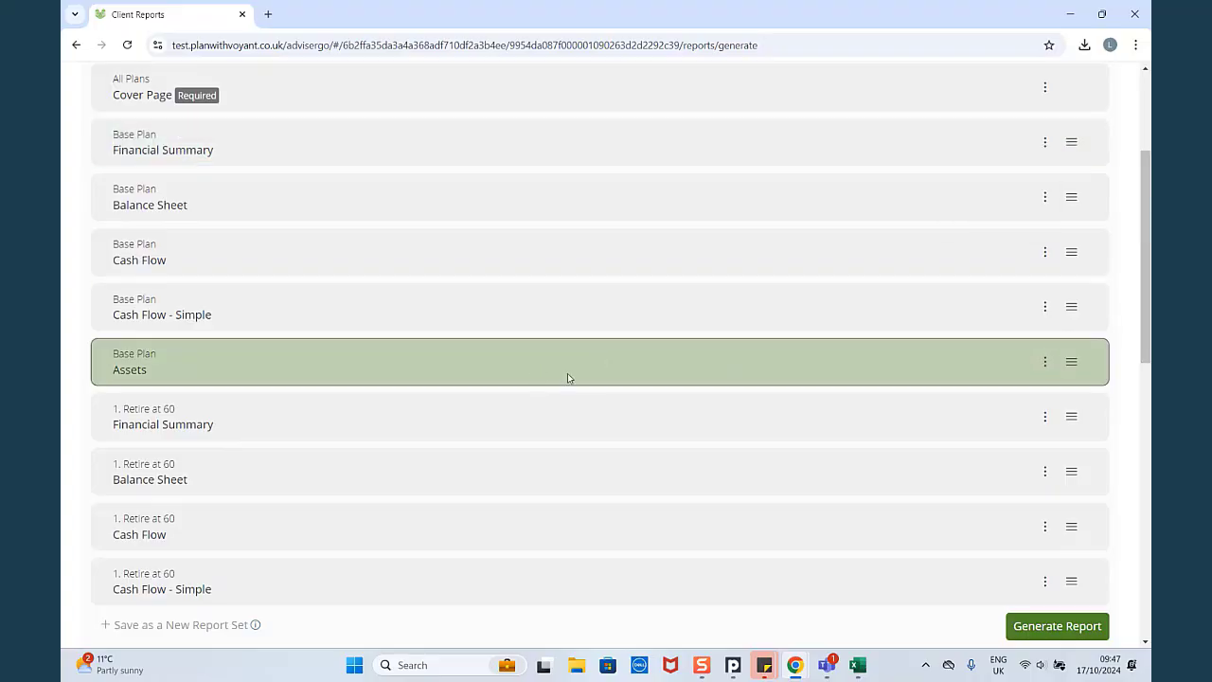
- Delete the Base Plan Assets report from the list of selected reports
scroll(672, 398, "down", 2)
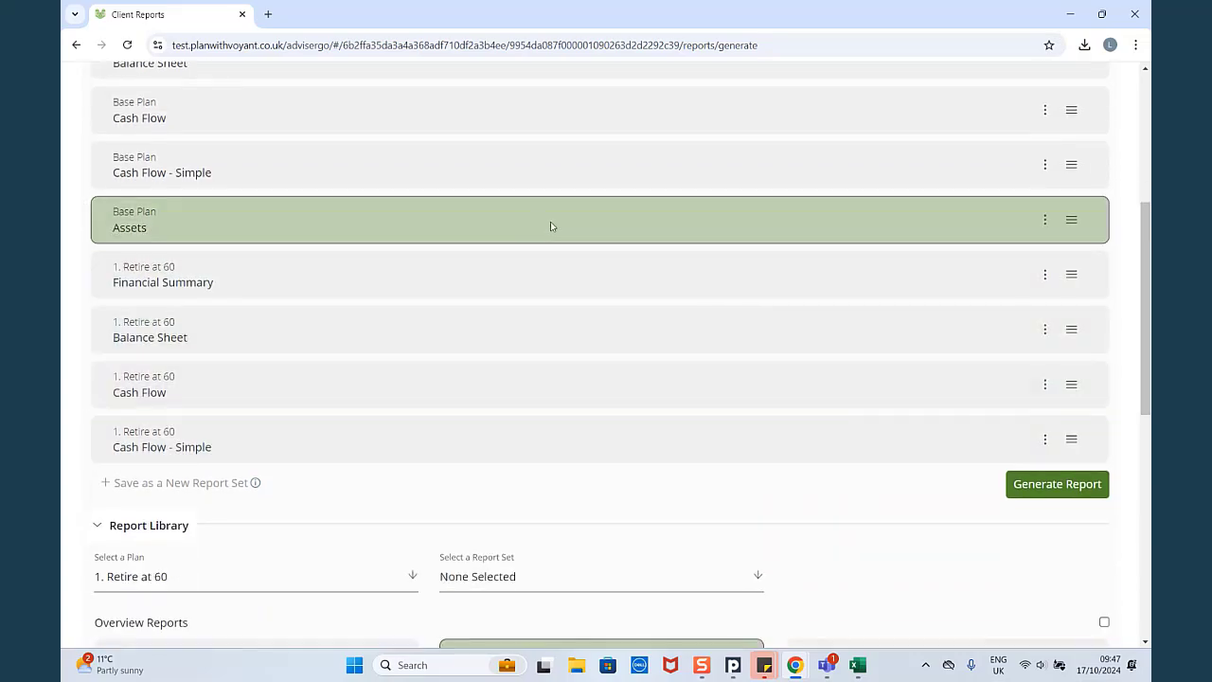
left_click(1044, 220)
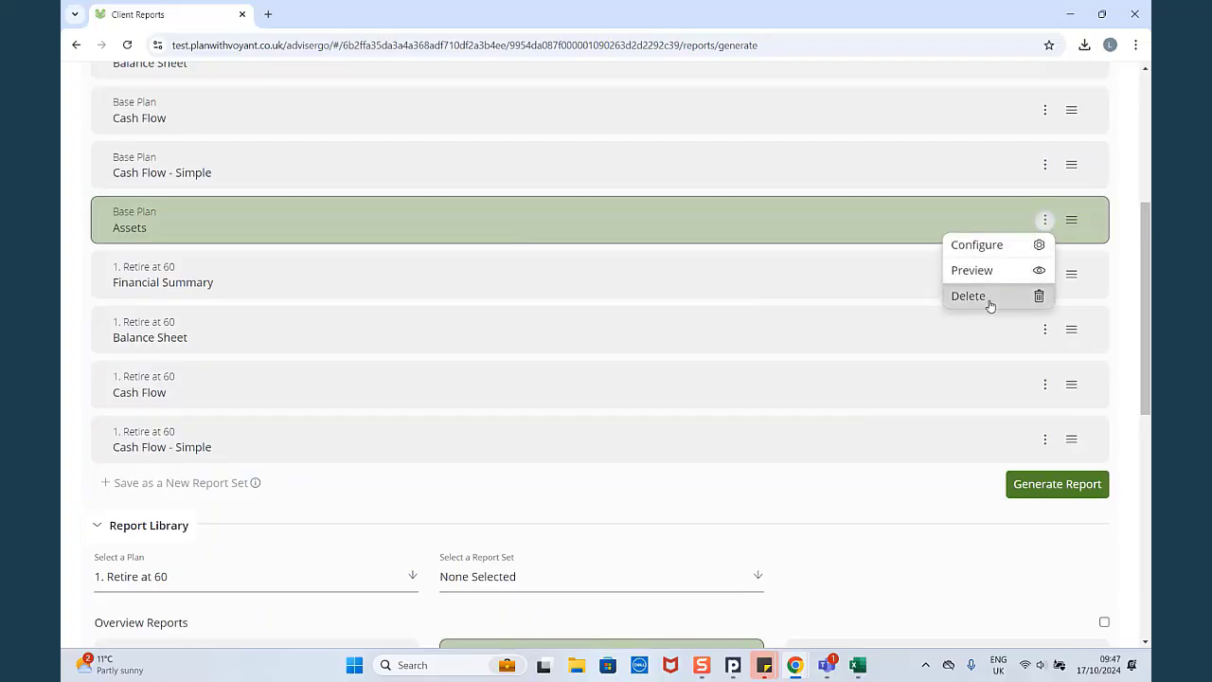
left_click(969, 296)
- Show the preview description of the Base Plan Financial Summary report and close its options
scroll(952, 301, "up", 3)
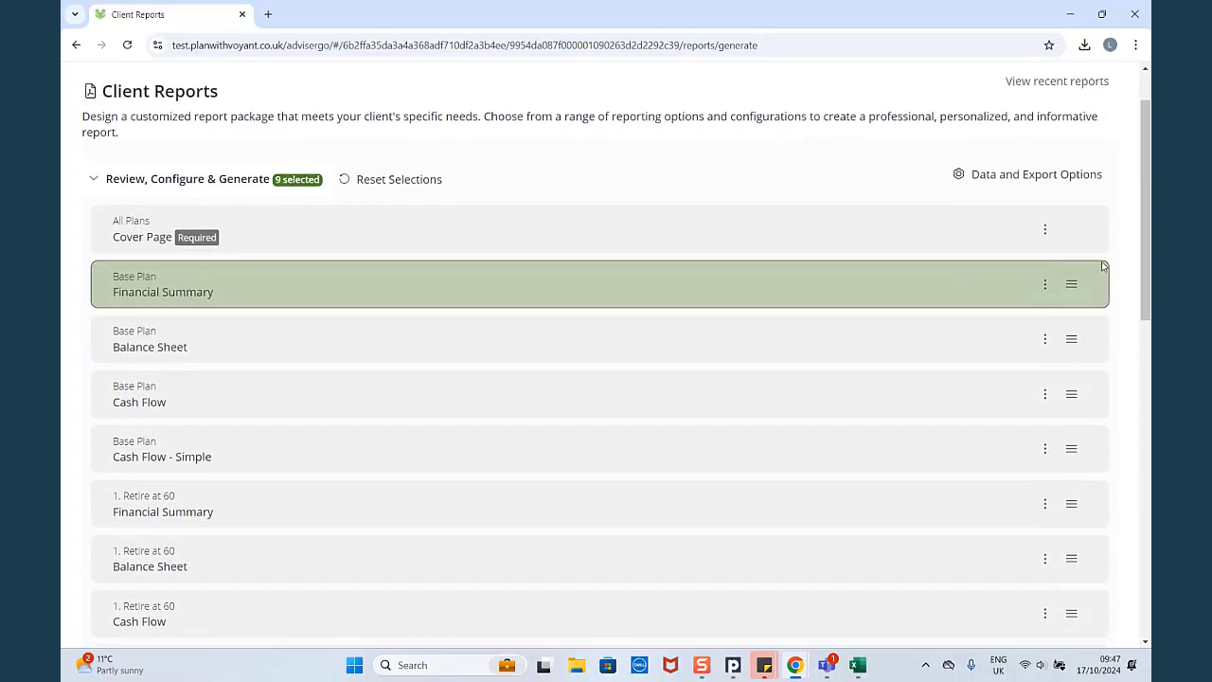
left_click(1045, 284)
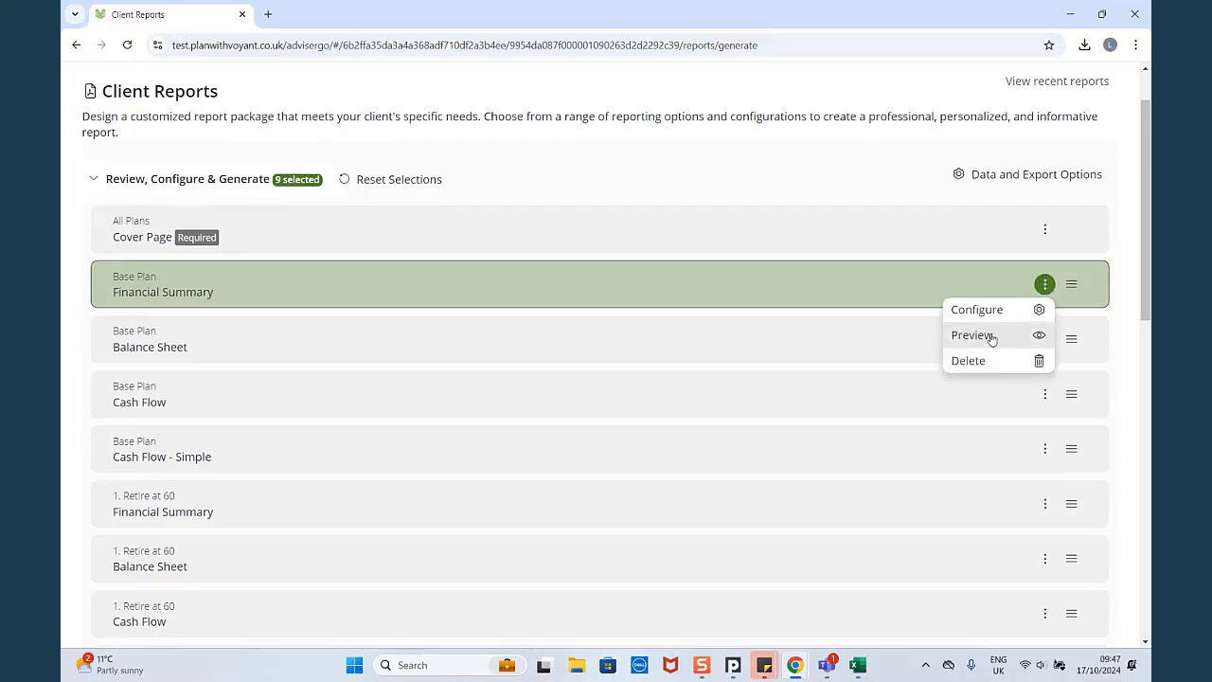
mouse_move(992, 339)
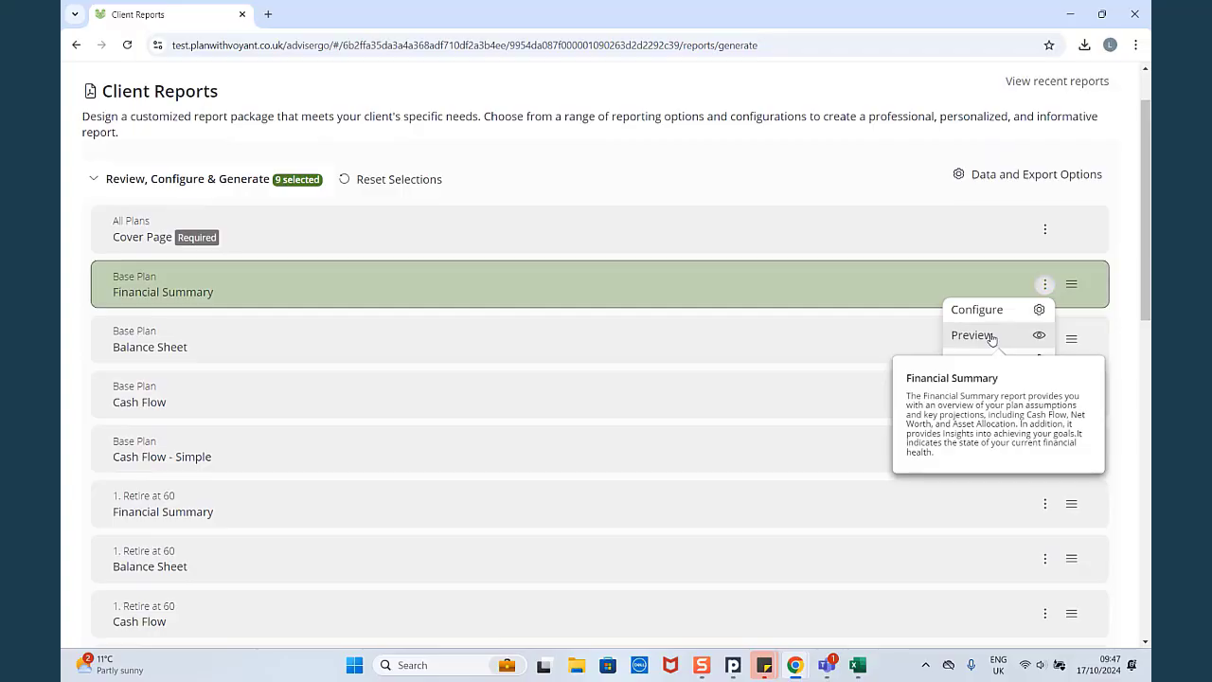
left_click(1042, 284)
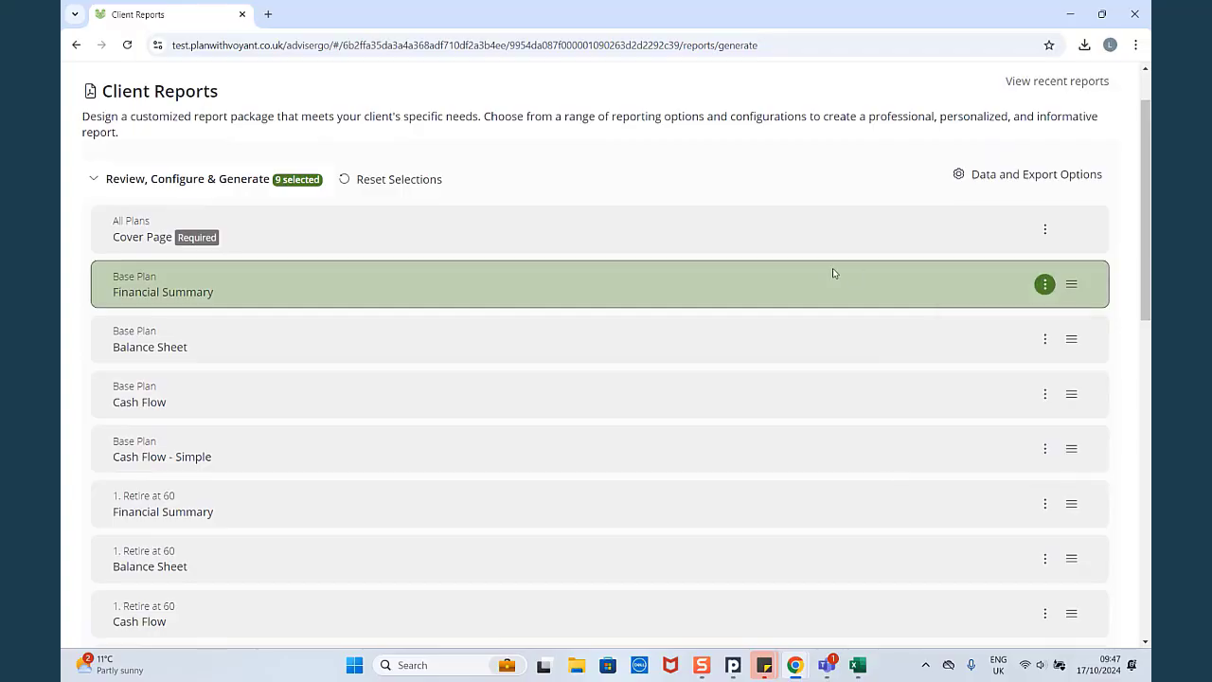
- Configure the Base Plan Financial Summary to exclude the Lump Sum Savings, Life Needs and Retirement Spending insights and use the Cash Flow - Detailed chart
left_click(1045, 286)
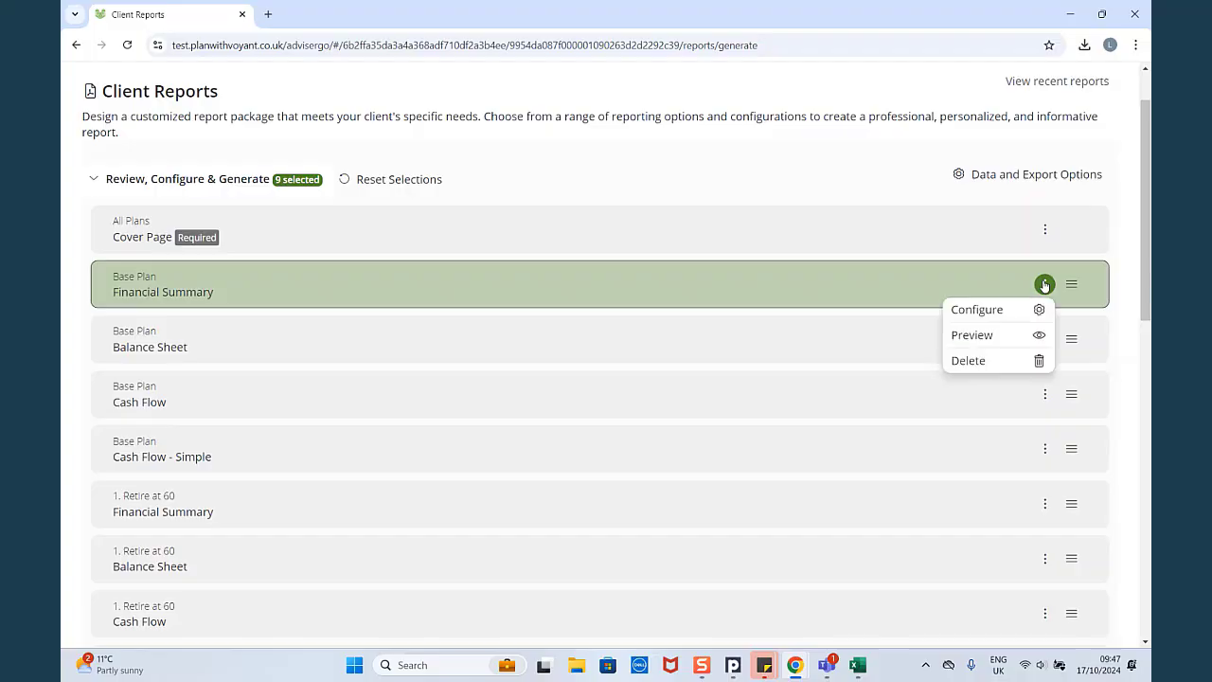
left_click(992, 310)
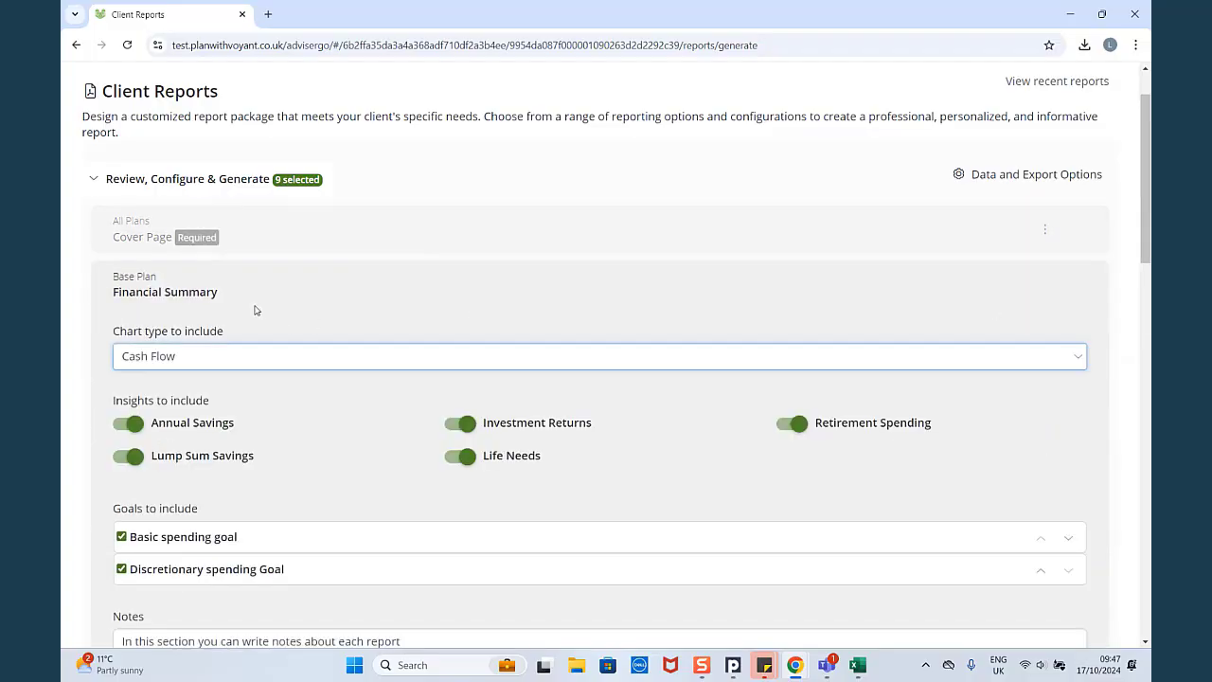
left_click(126, 458)
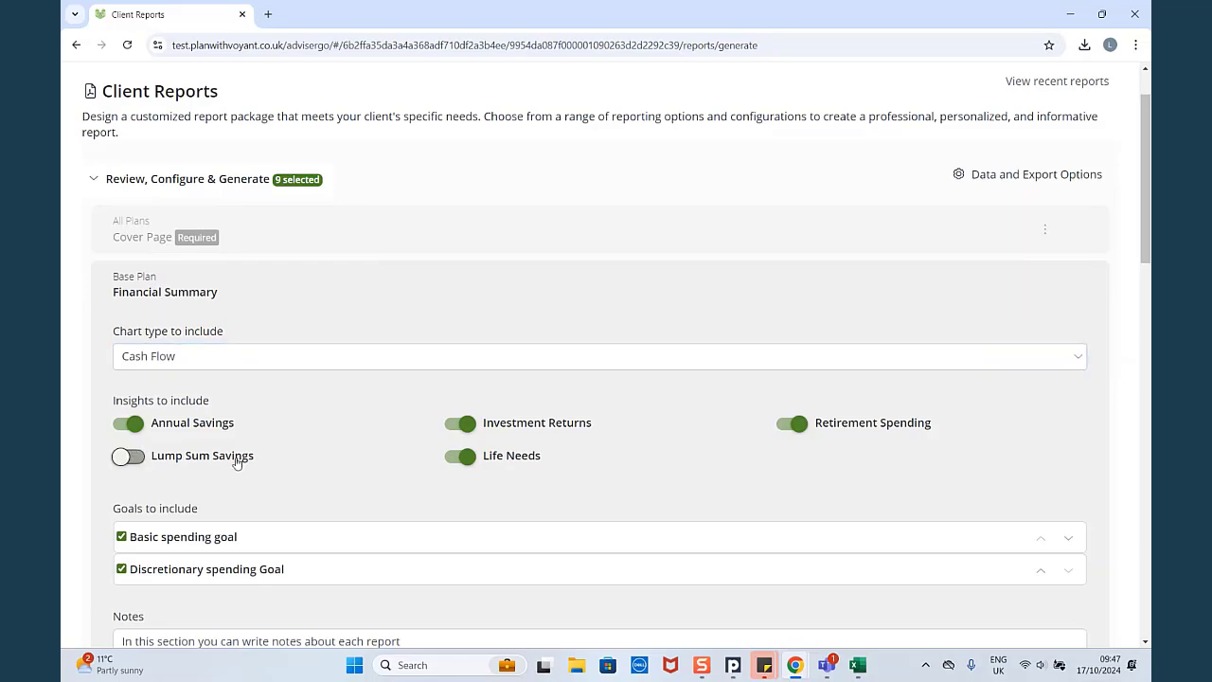
left_click(460, 457)
left_click(792, 425)
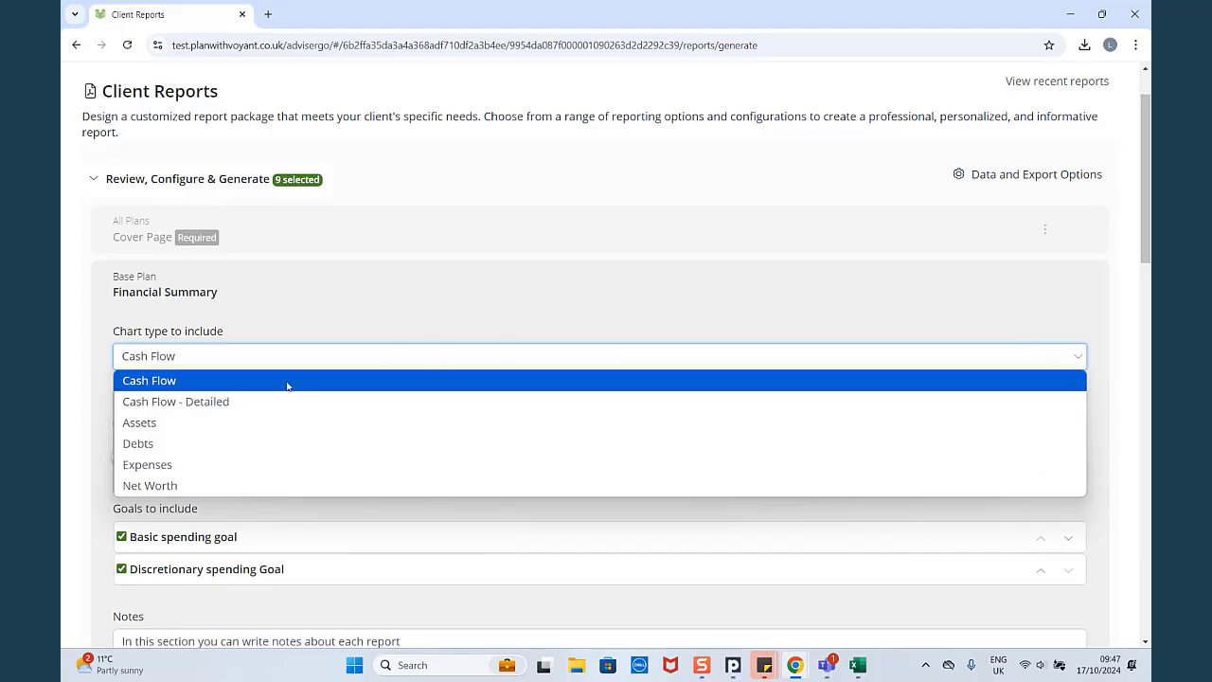
left_click(217, 402)
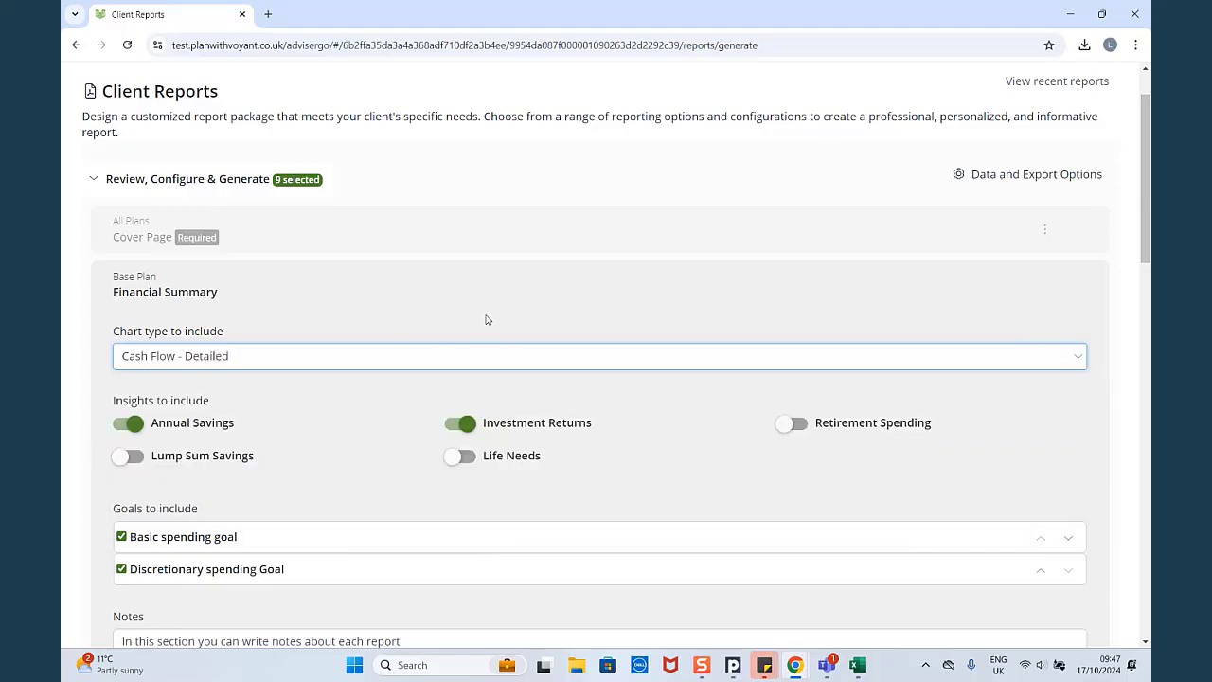
- Move the Discretionary spending Goal above the Basic spending goal, replace the notes with "Notes about FS report", and save the Financial Summary configuration
scroll(486, 320, "down", 1)
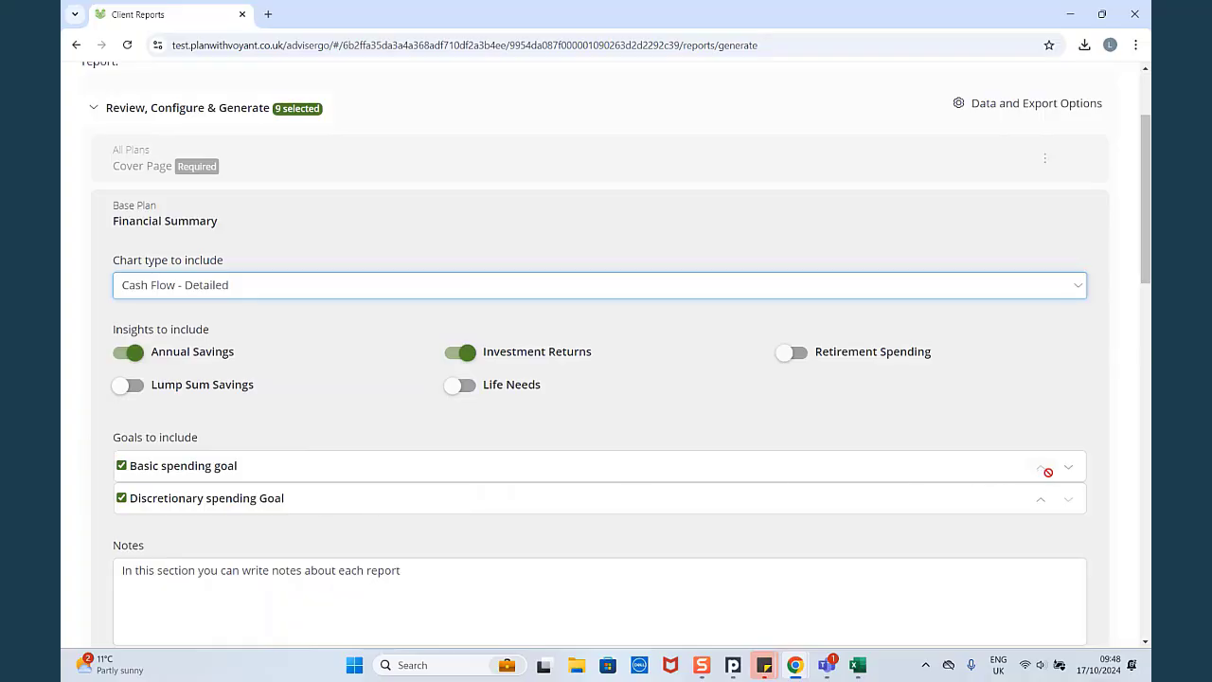
left_click(1042, 502)
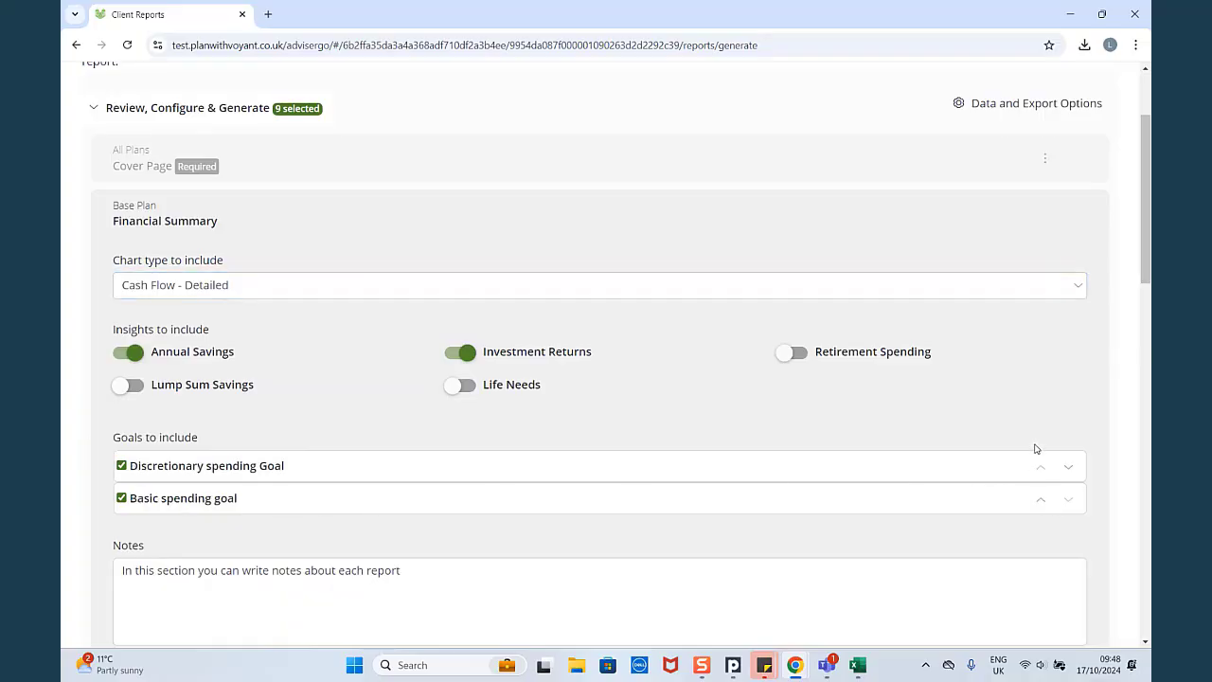
scroll(484, 461, "down", 3)
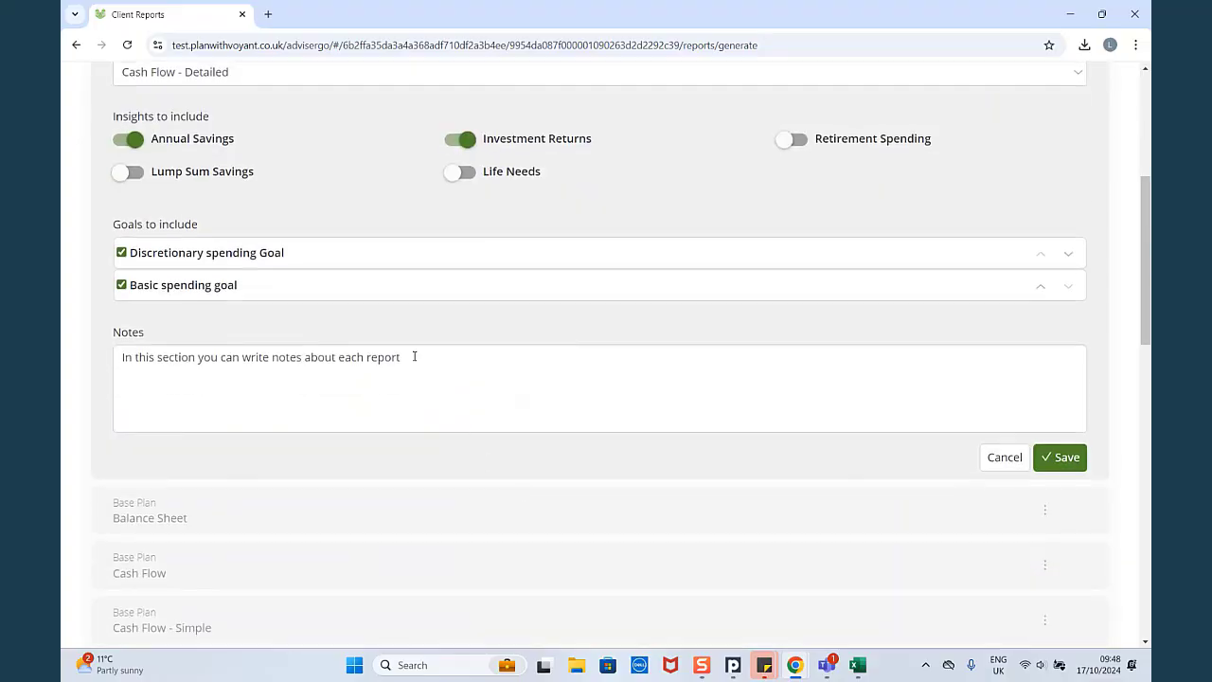
left_click_drag(414, 357, 95, 370)
key("BackSpace")
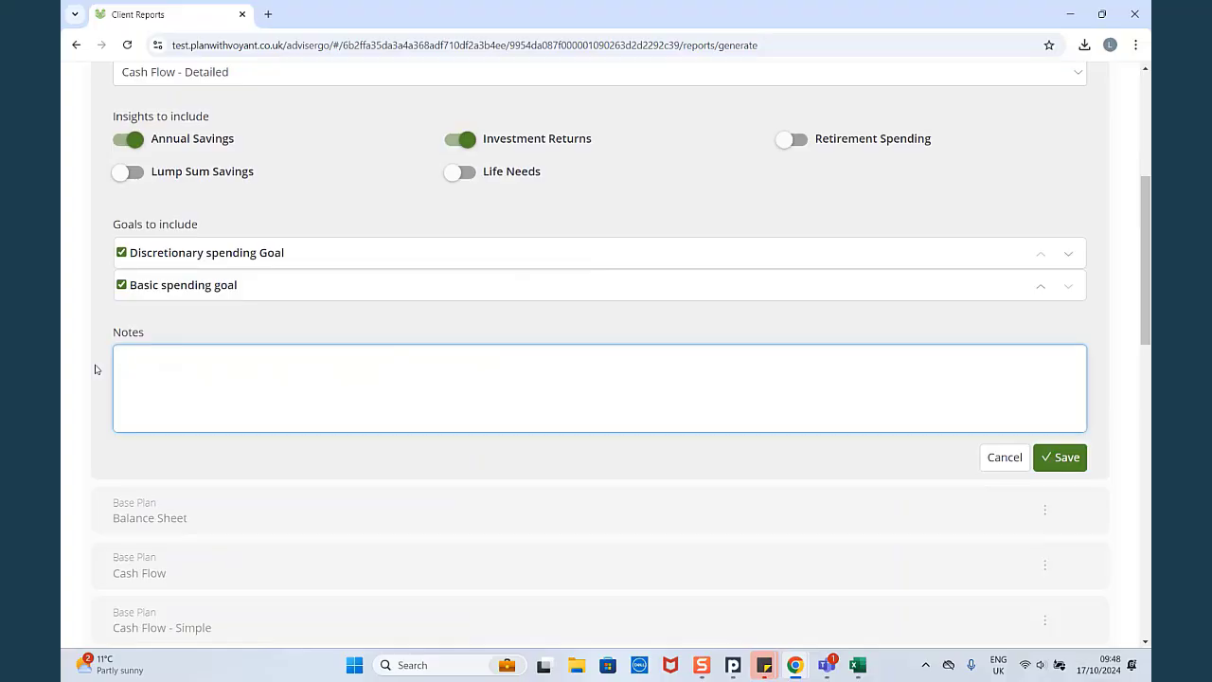
type("Notes about FS report")
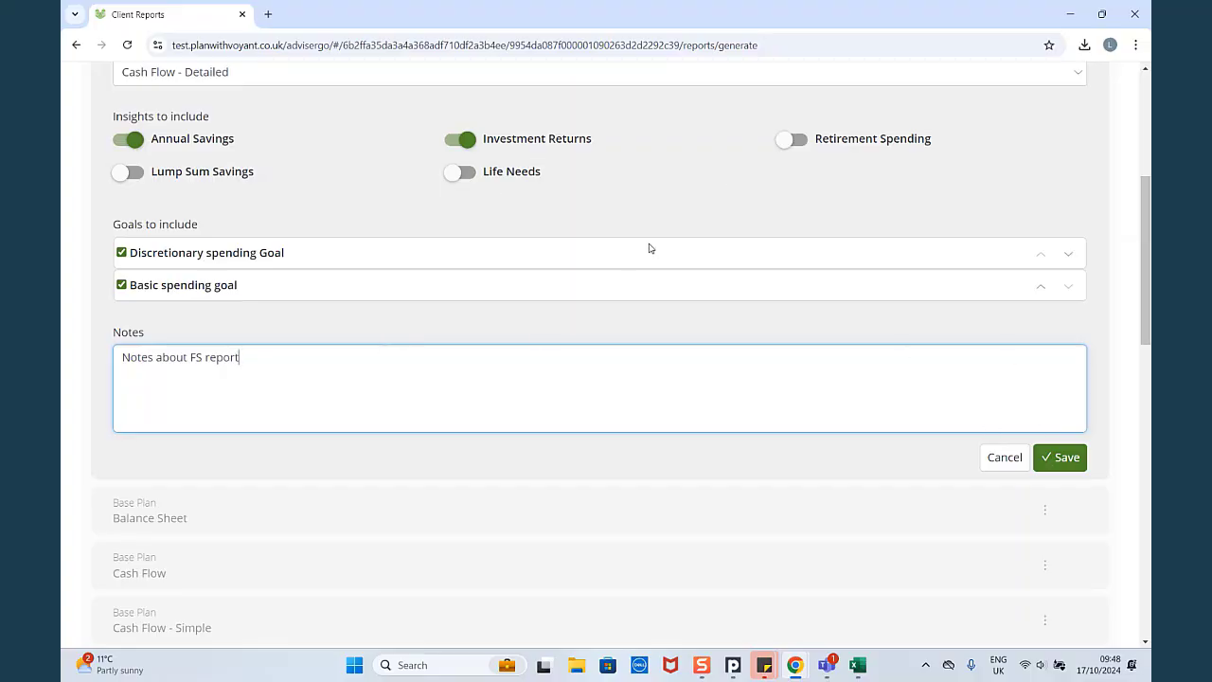
left_click(1065, 464)
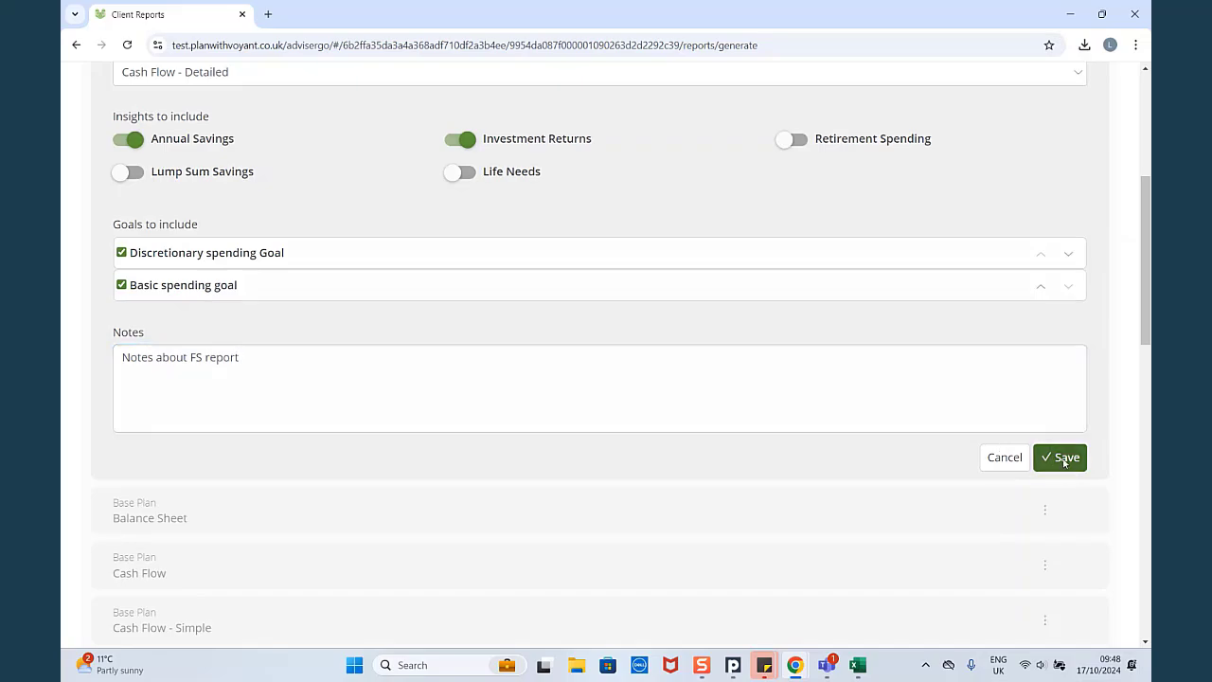
- In the Base Plan Cash Flow configuration, try every 5th year, clear all years, and set the timeline to the first 5 years
scroll(625, 388, "up", 2)
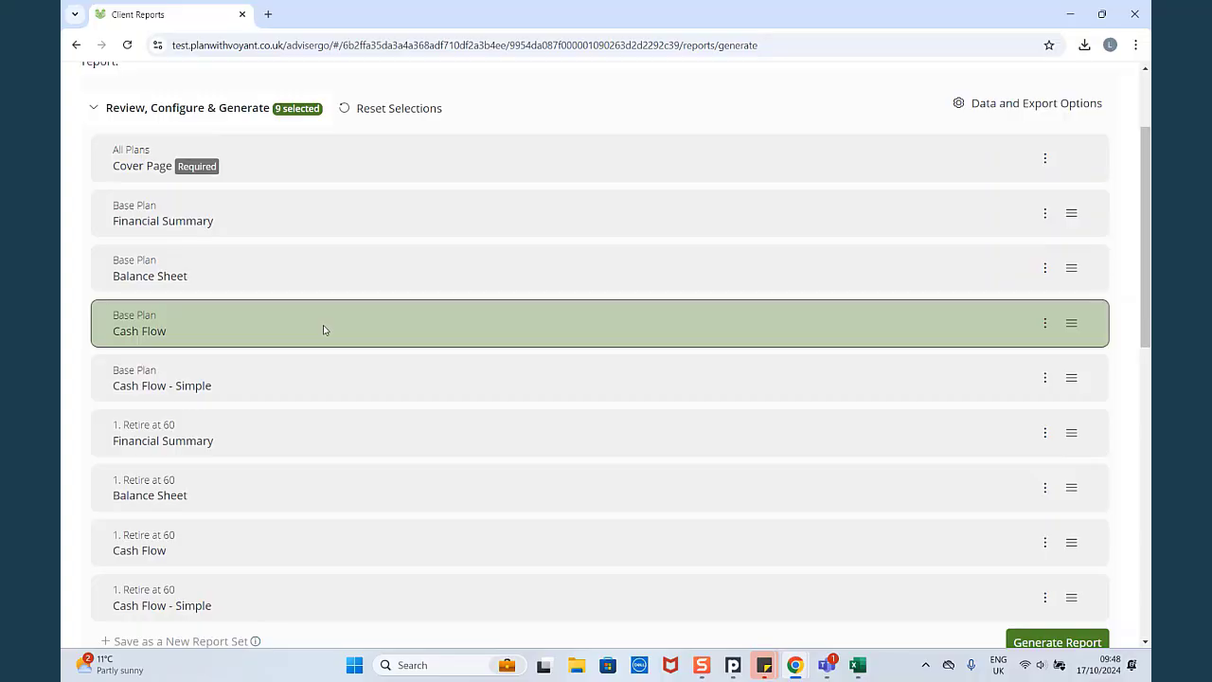
left_click(1046, 325)
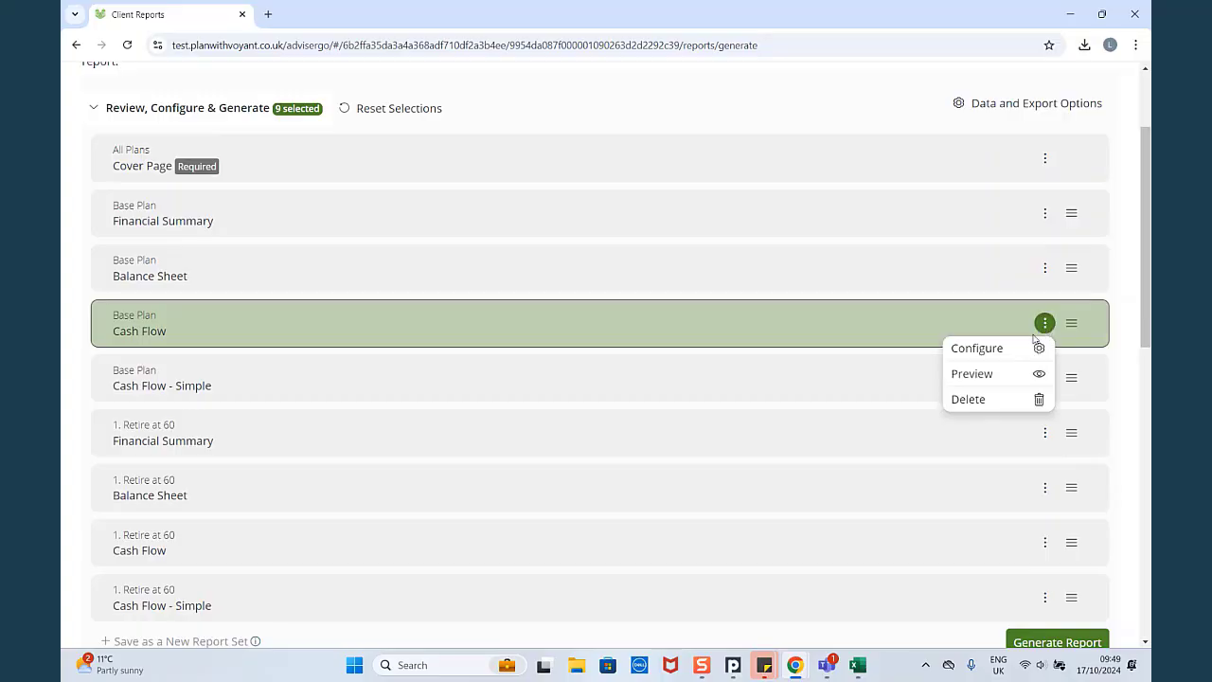
left_click(1009, 349)
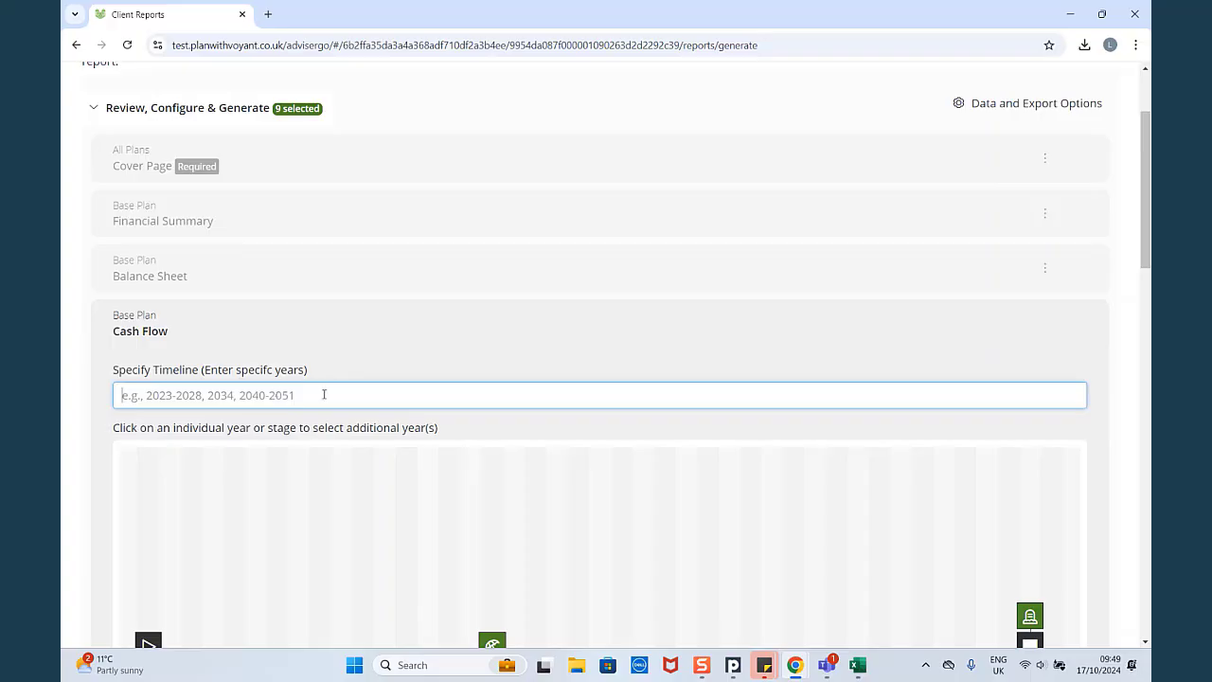
scroll(324, 395, "down", 3)
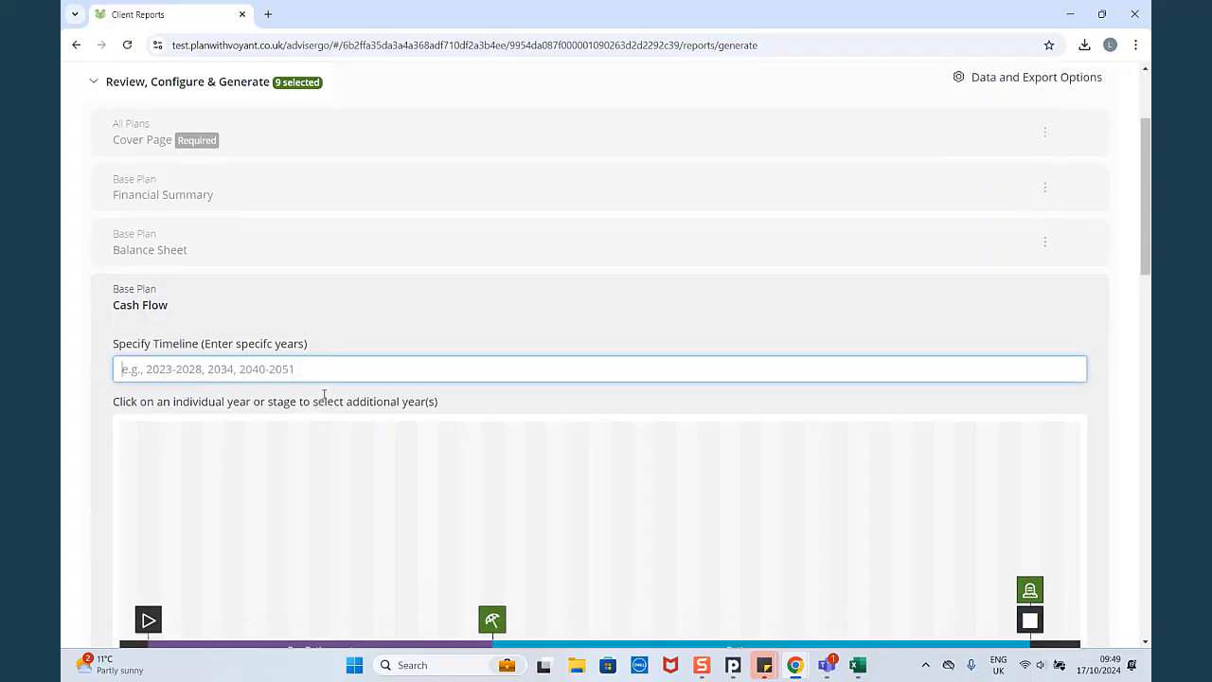
scroll(324, 399, "down", 1)
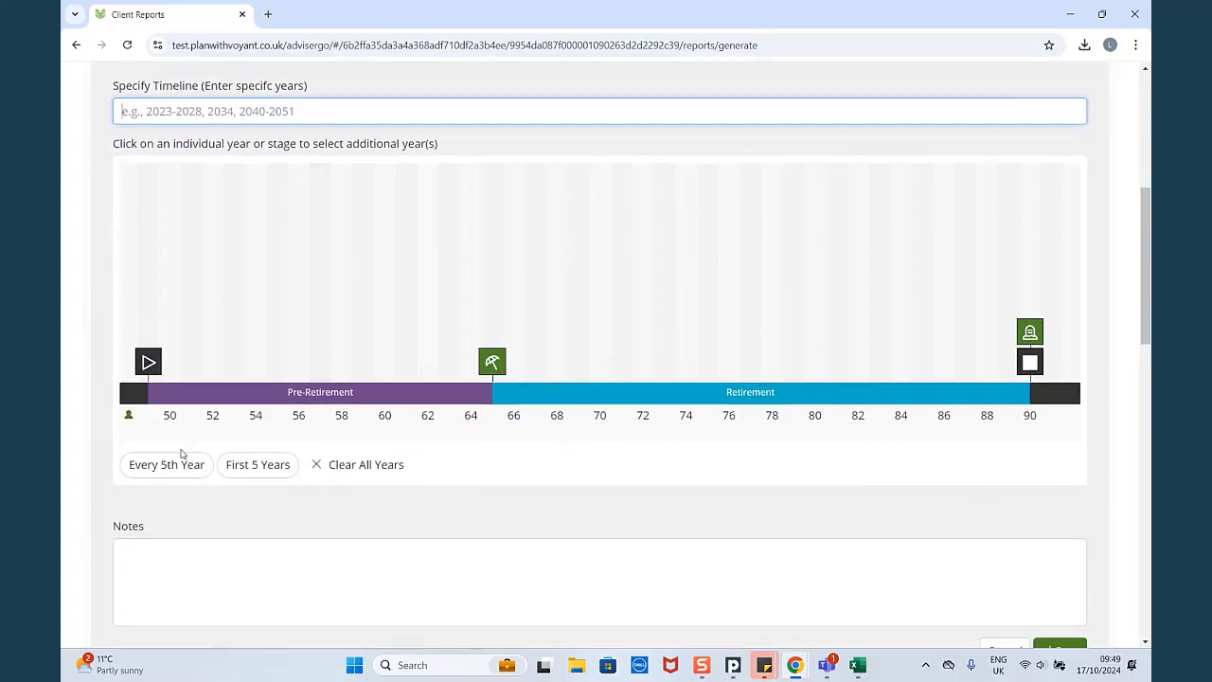
left_click(163, 469)
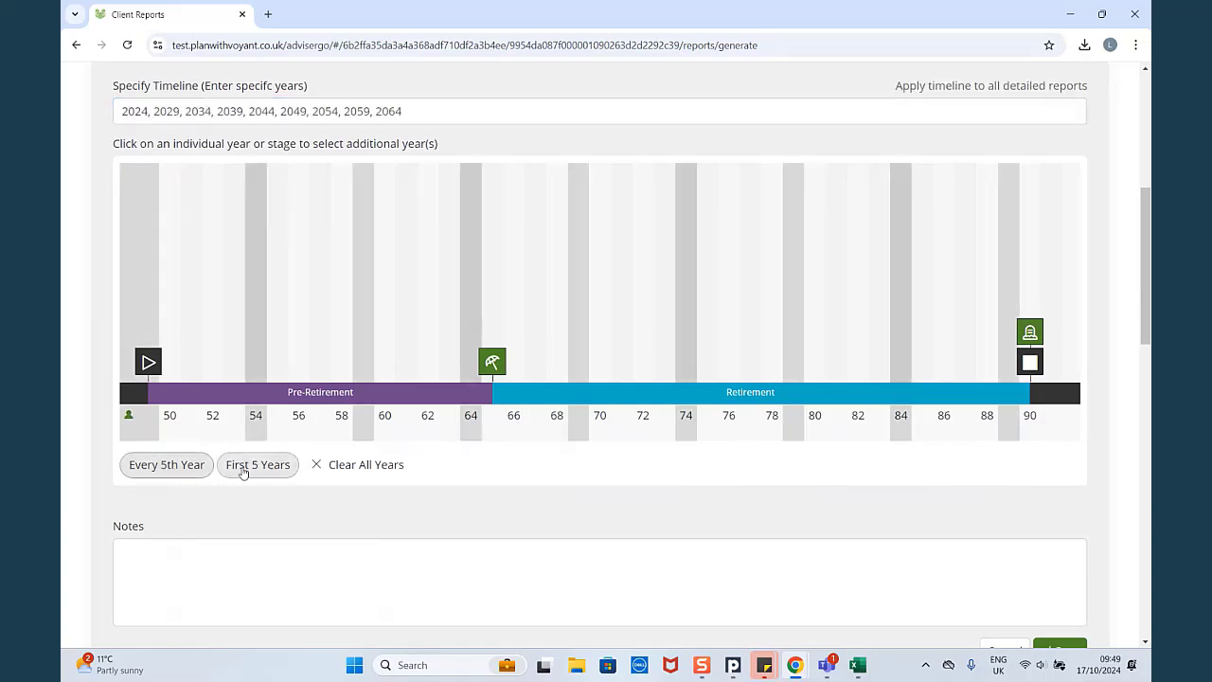
left_click(361, 465)
left_click(251, 466)
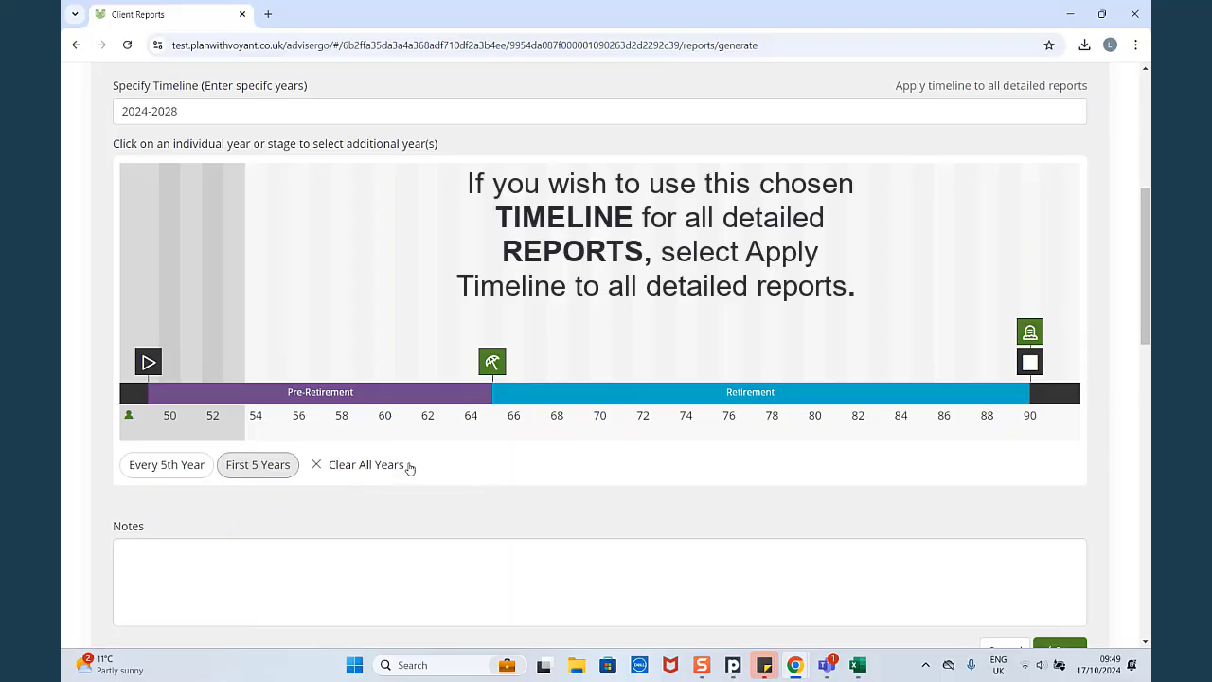
- Apply the Cash Flow timeline to all detailed reports and save the configuration
scroll(406, 466, "up", 3)
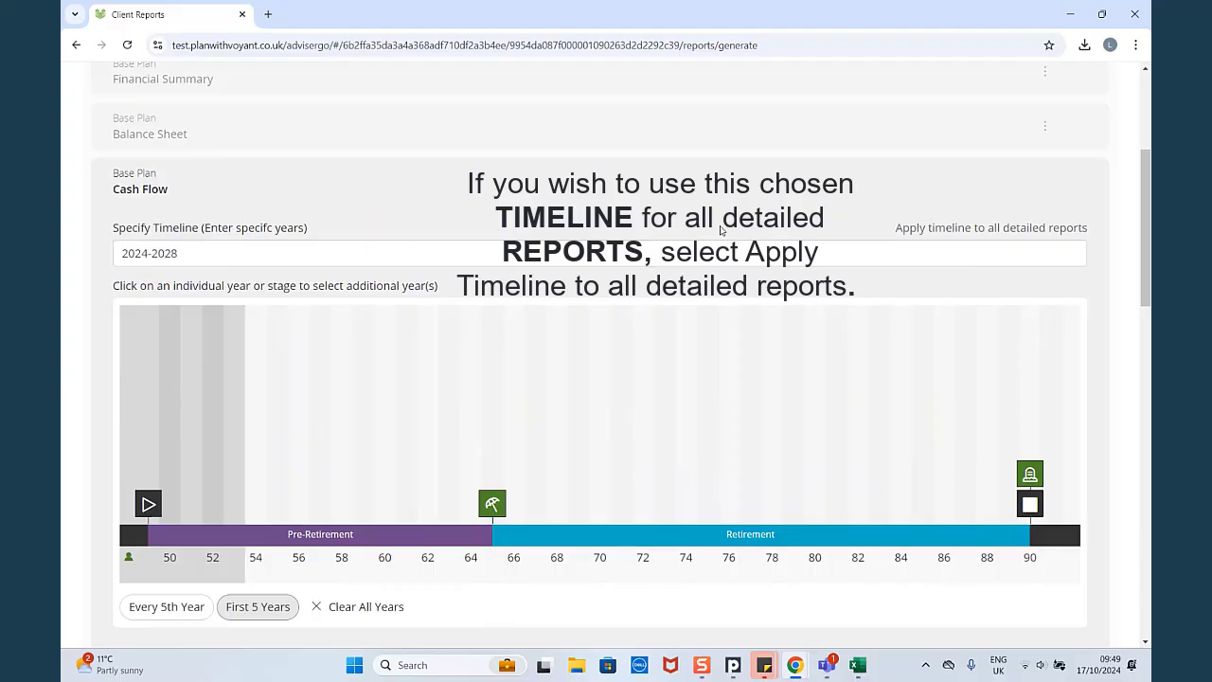
left_click(950, 228)
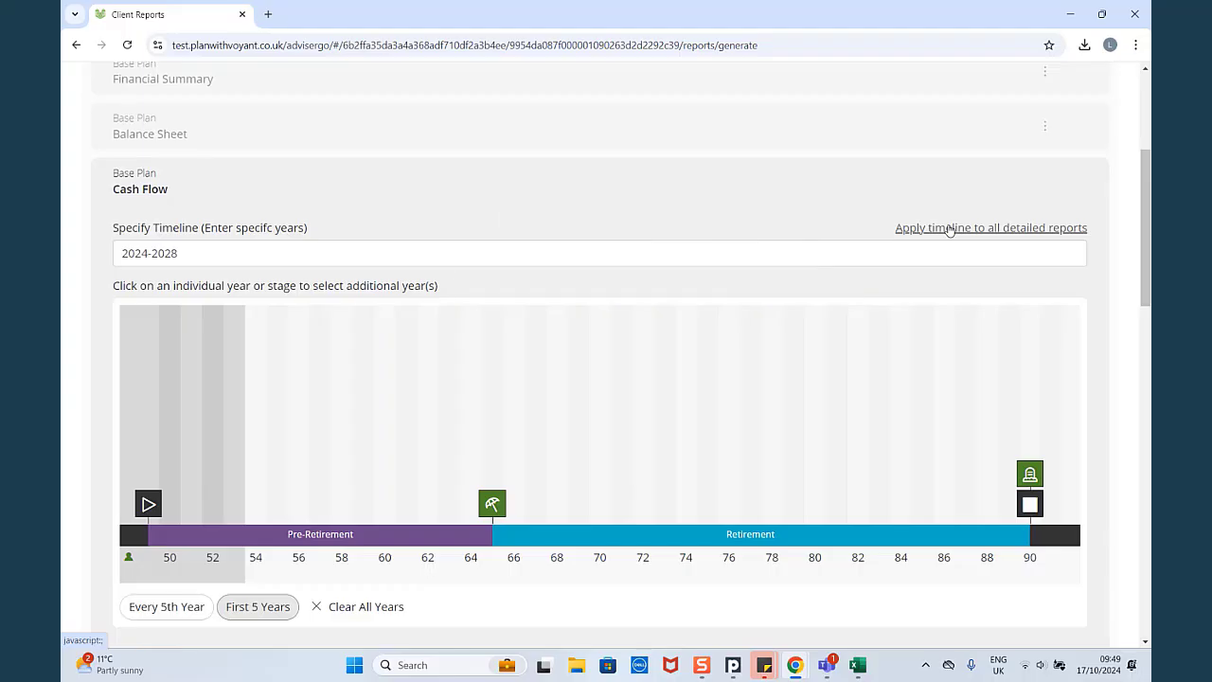
scroll(896, 332, "down", 4)
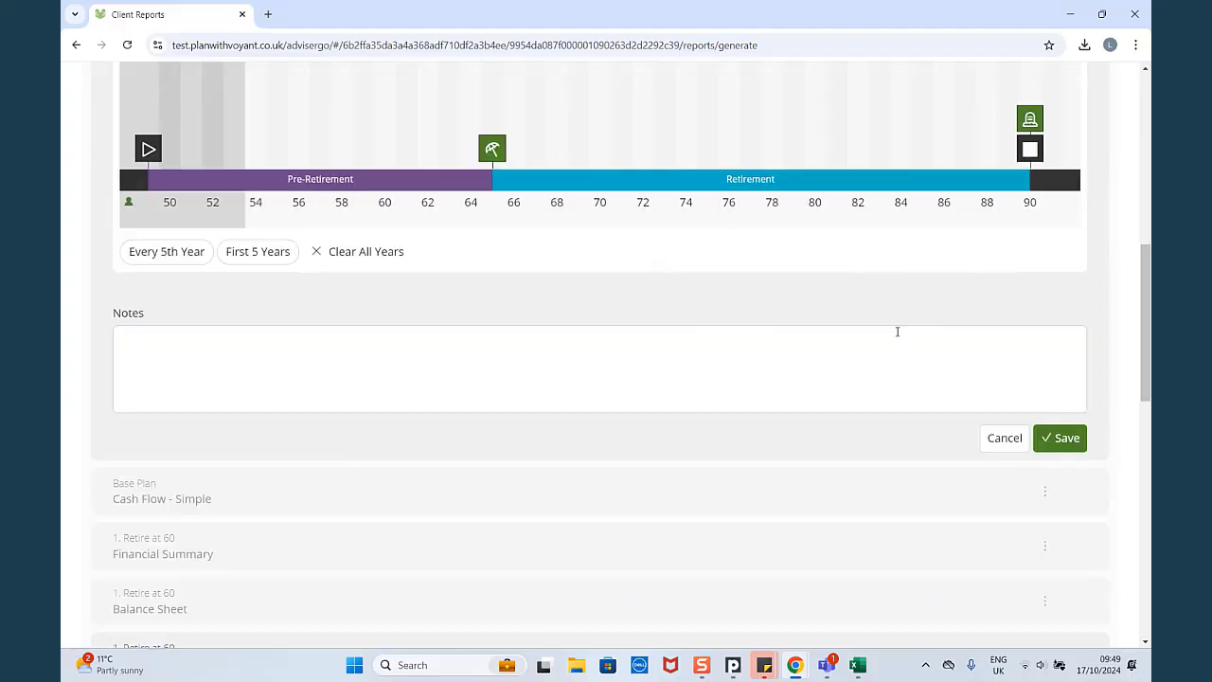
left_click(1069, 439)
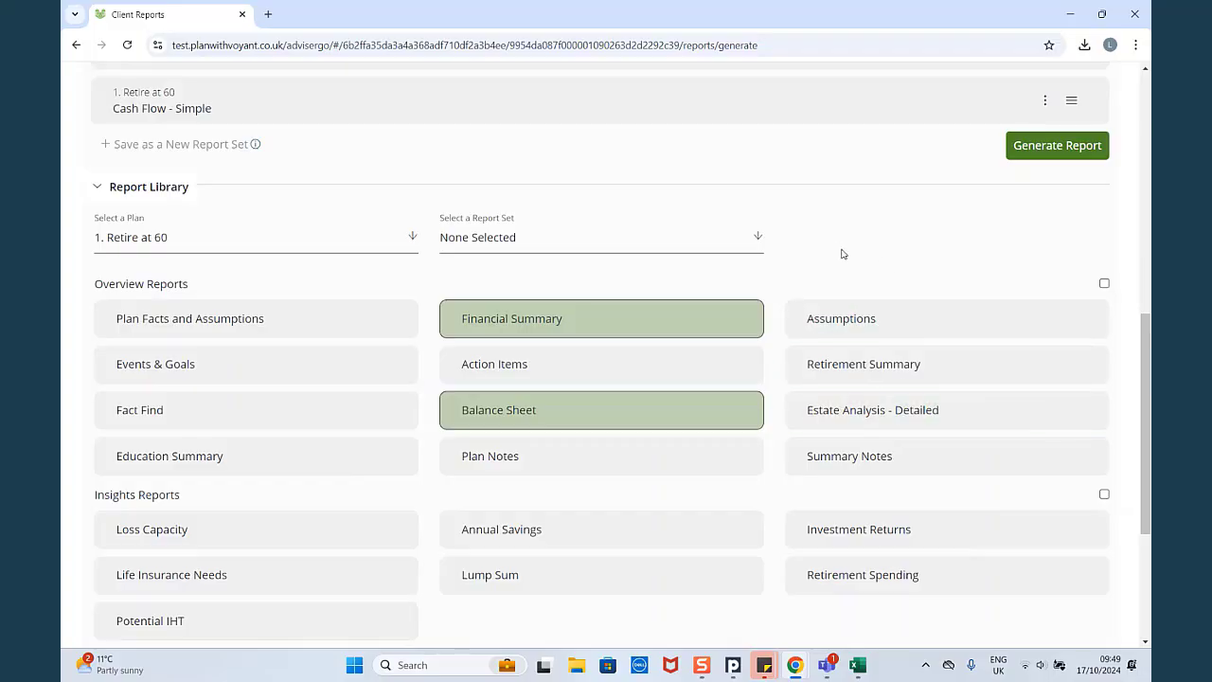
- Turn on Use Real Money for the report package, check which reports it marks, and turn it back off
scroll(843, 254, "up", 3)
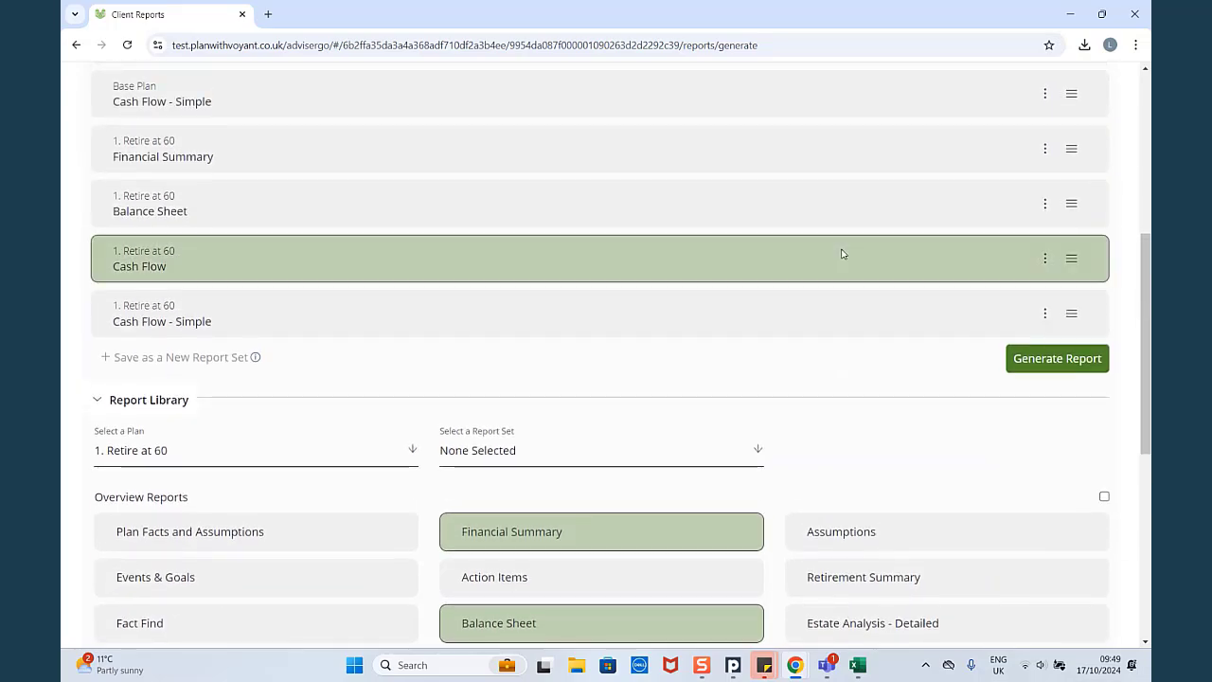
scroll(843, 254, "up", 6)
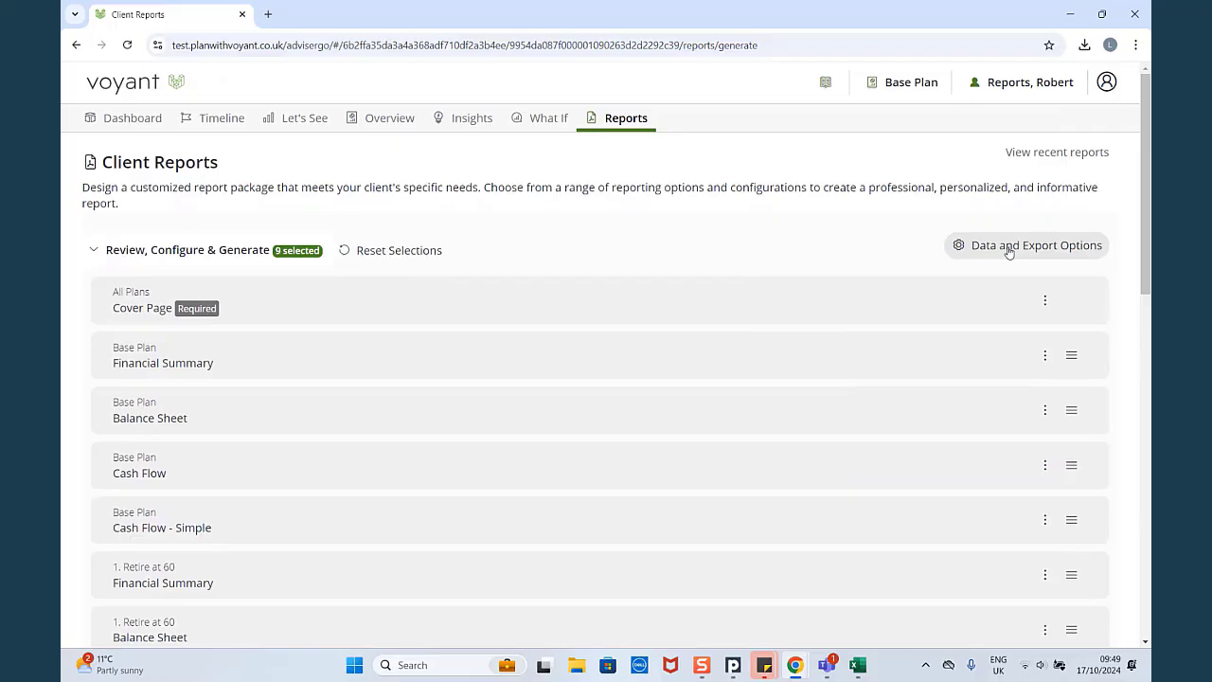
left_click(1010, 250)
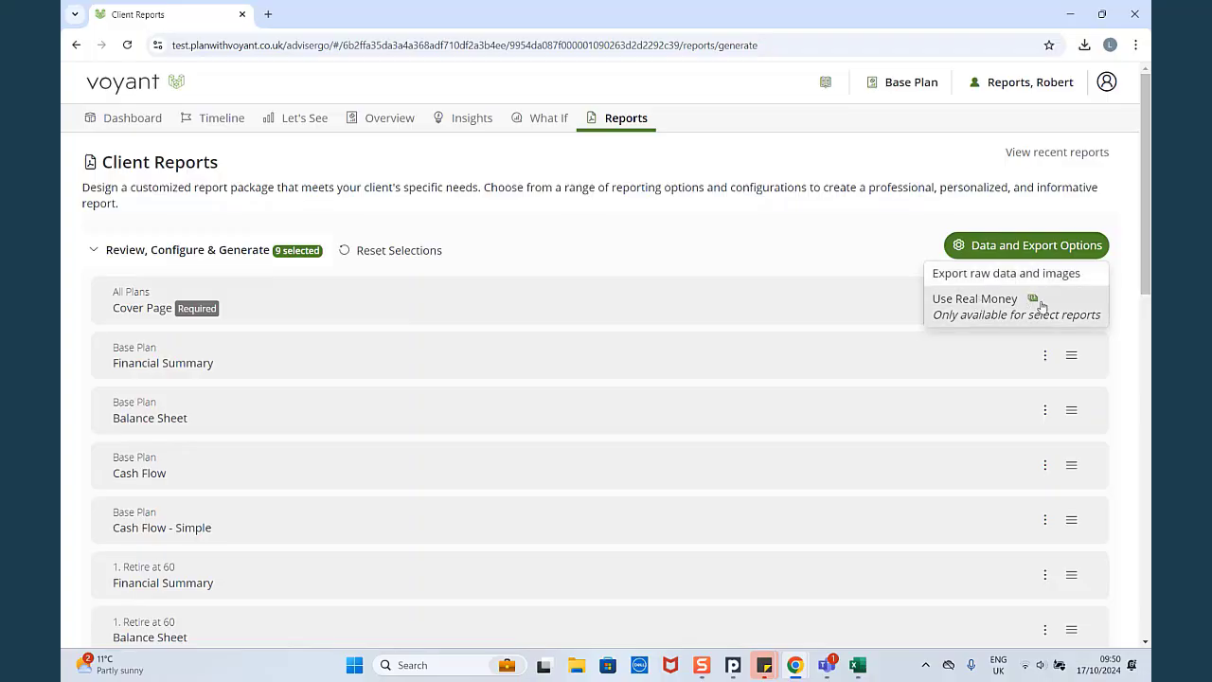
left_click(982, 301)
scroll(269, 328, "down", 2)
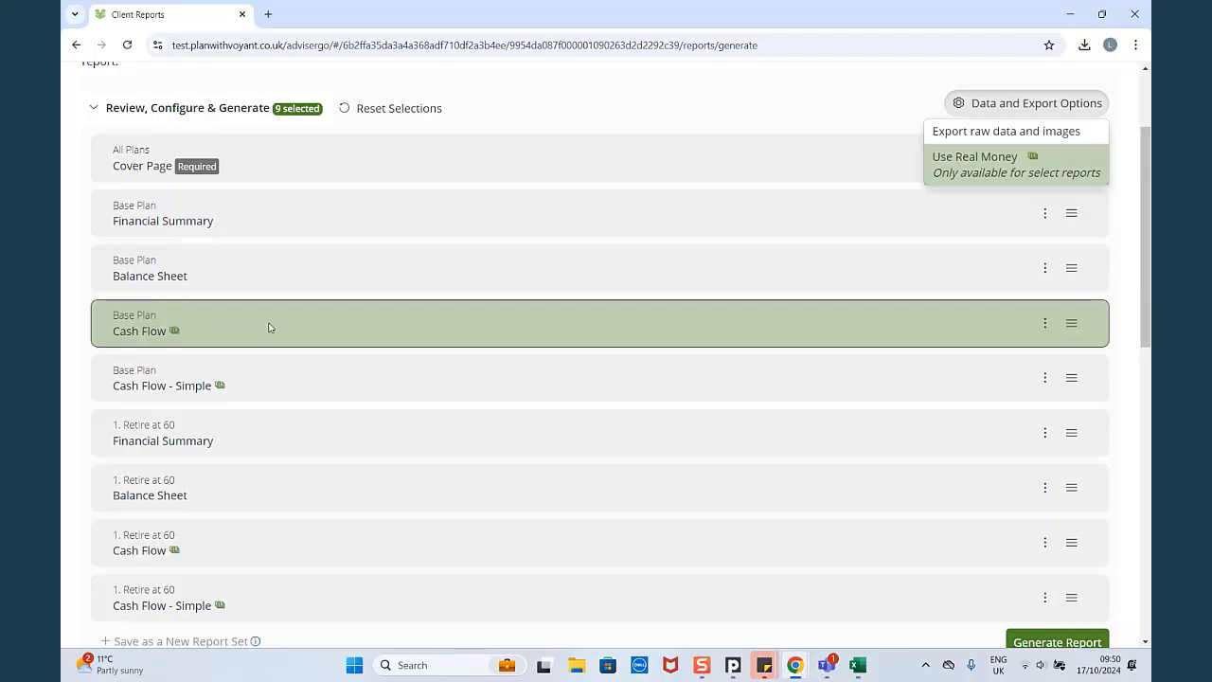
left_click(979, 159)
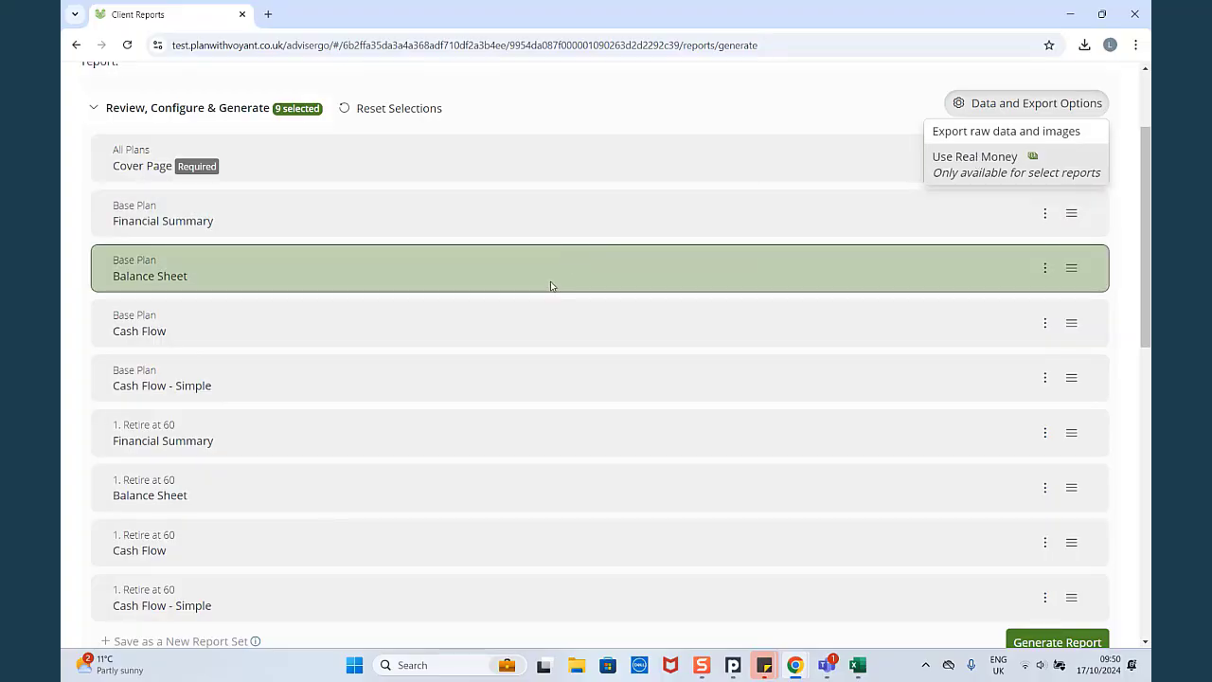
- Generate the report package and open the downloaded PDF
scroll(361, 478, "down", 2)
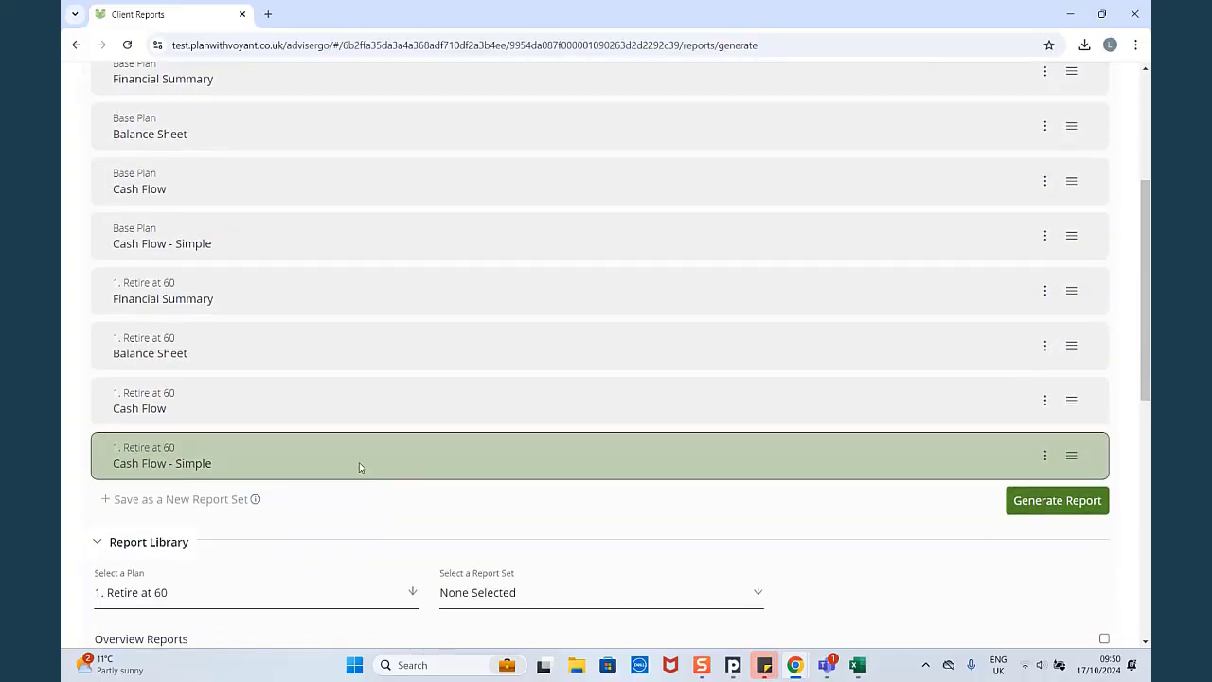
left_click(1075, 505)
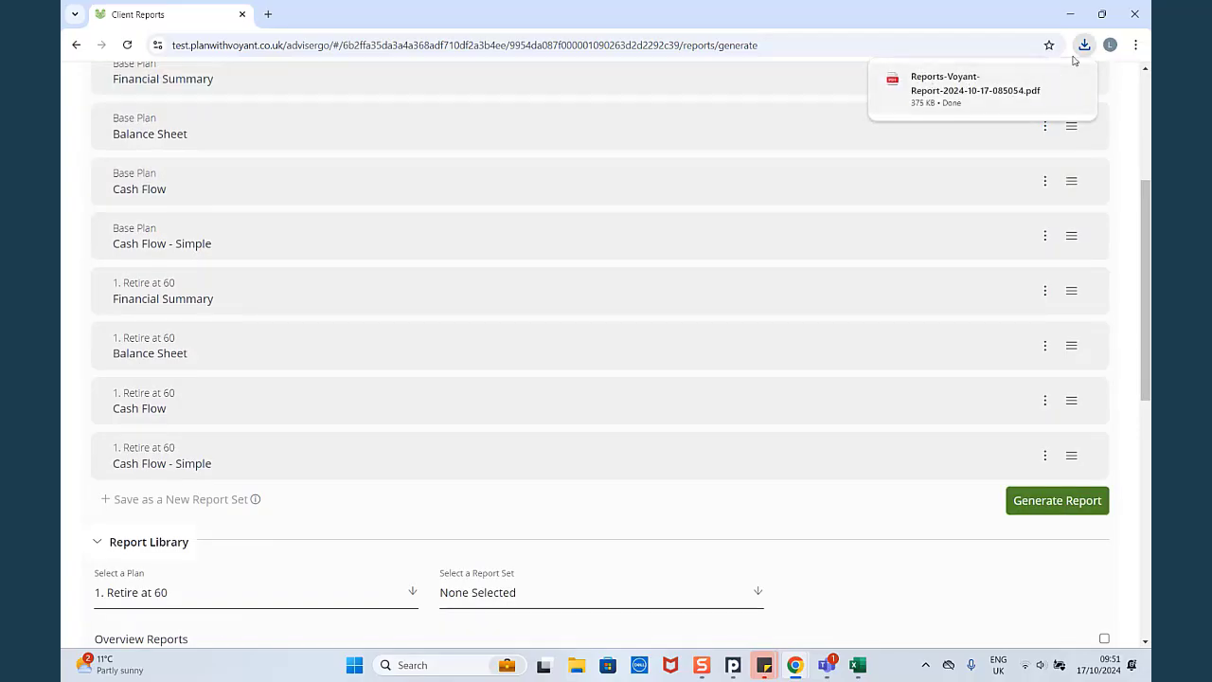
left_click(934, 85)
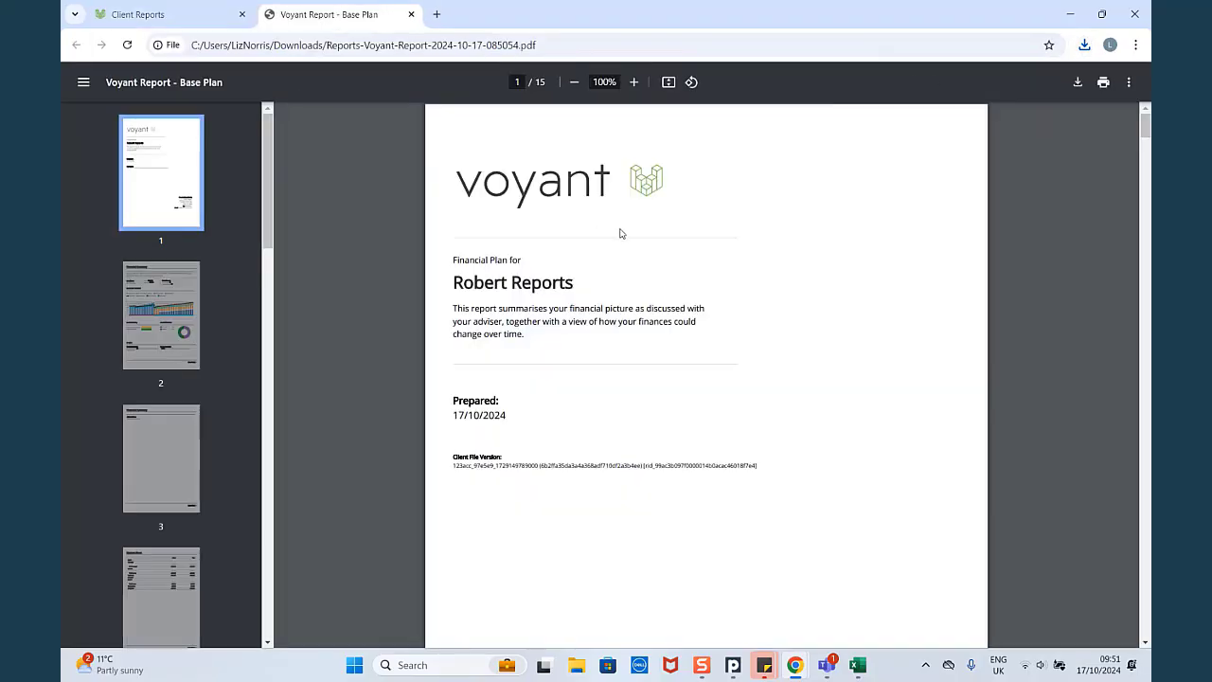
- Review the cover page and the Base Plan Financial Summary with its adviser notes in the generated PDF
scroll(625, 255, "down", 5)
scroll(630, 275, "down", 10)
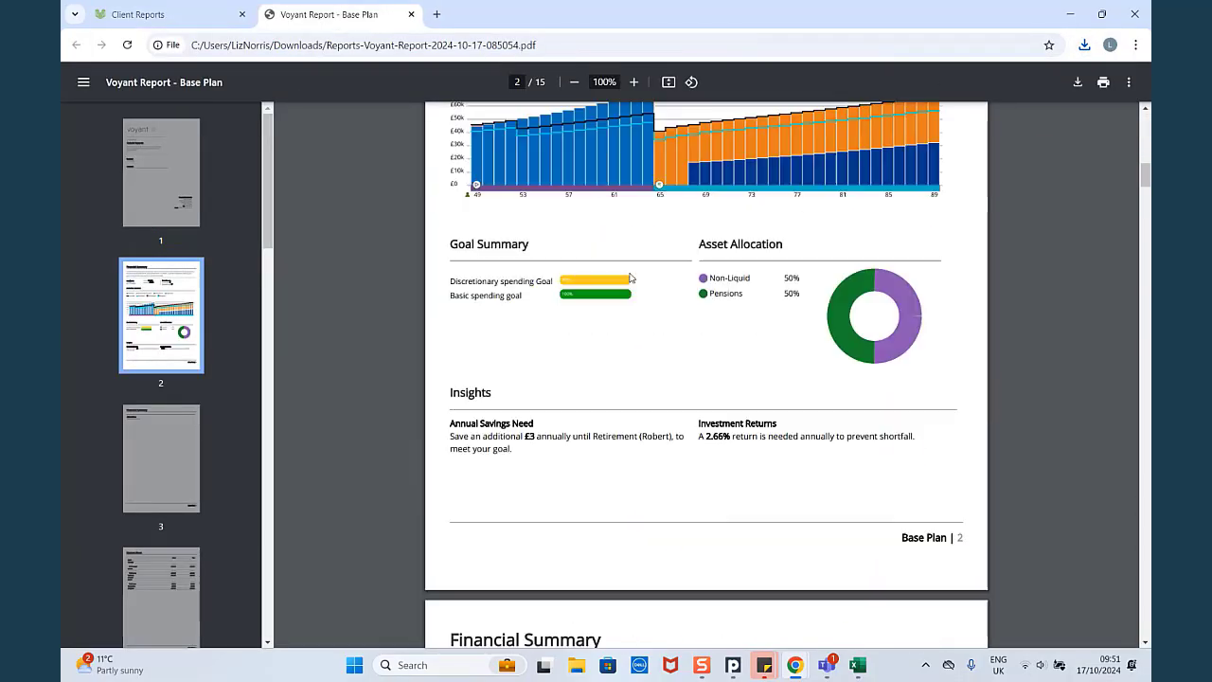
scroll(632, 278, "up", 4)
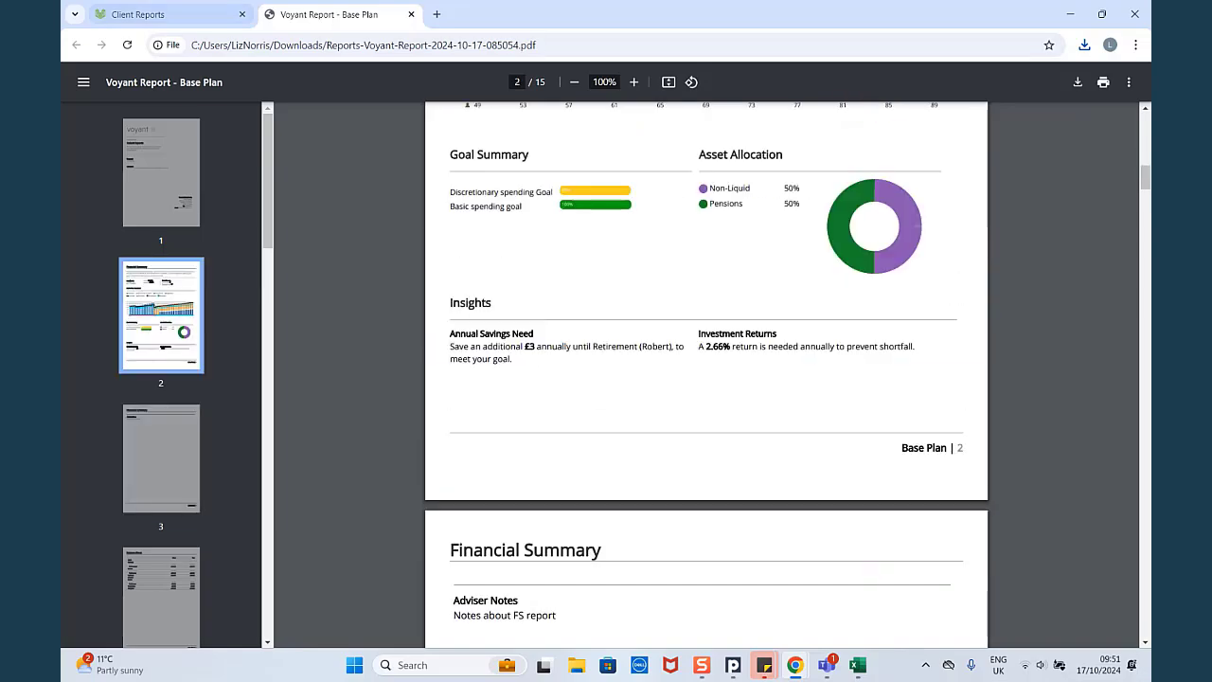
- Back in Client Reports, dismiss the report-generated notification and look through the list of recent reports, closing it when done
left_click(154, 15)
scroll(803, 163, "up", 1)
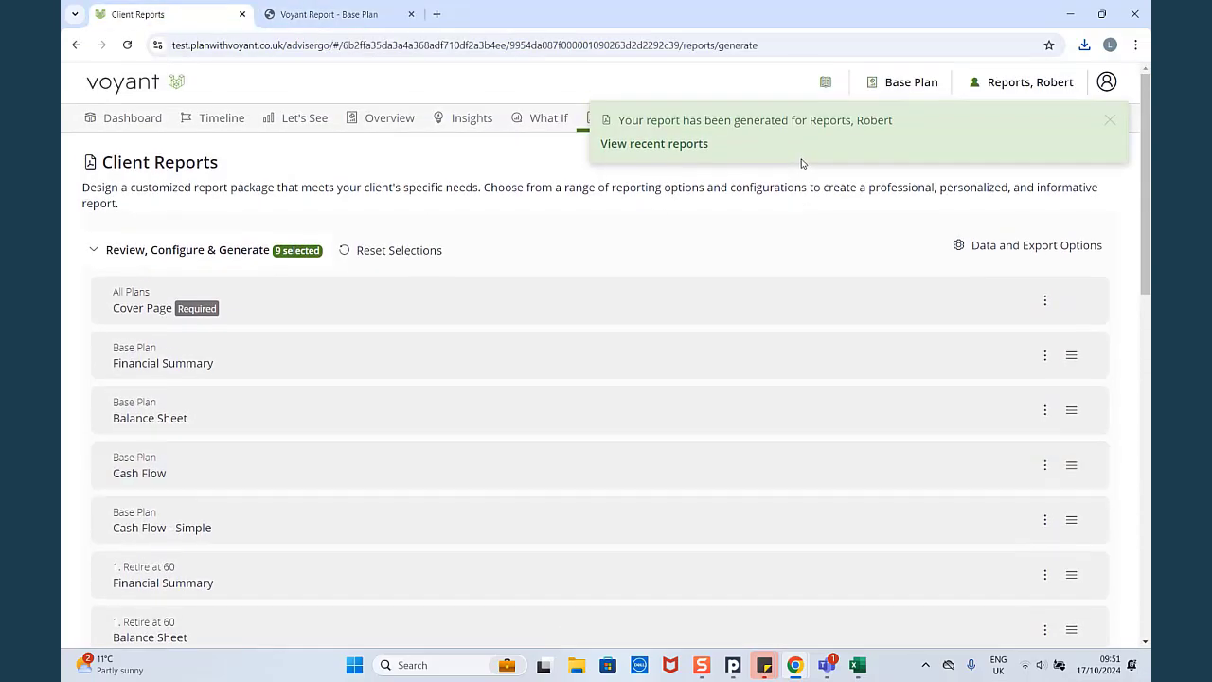
left_click(1109, 121)
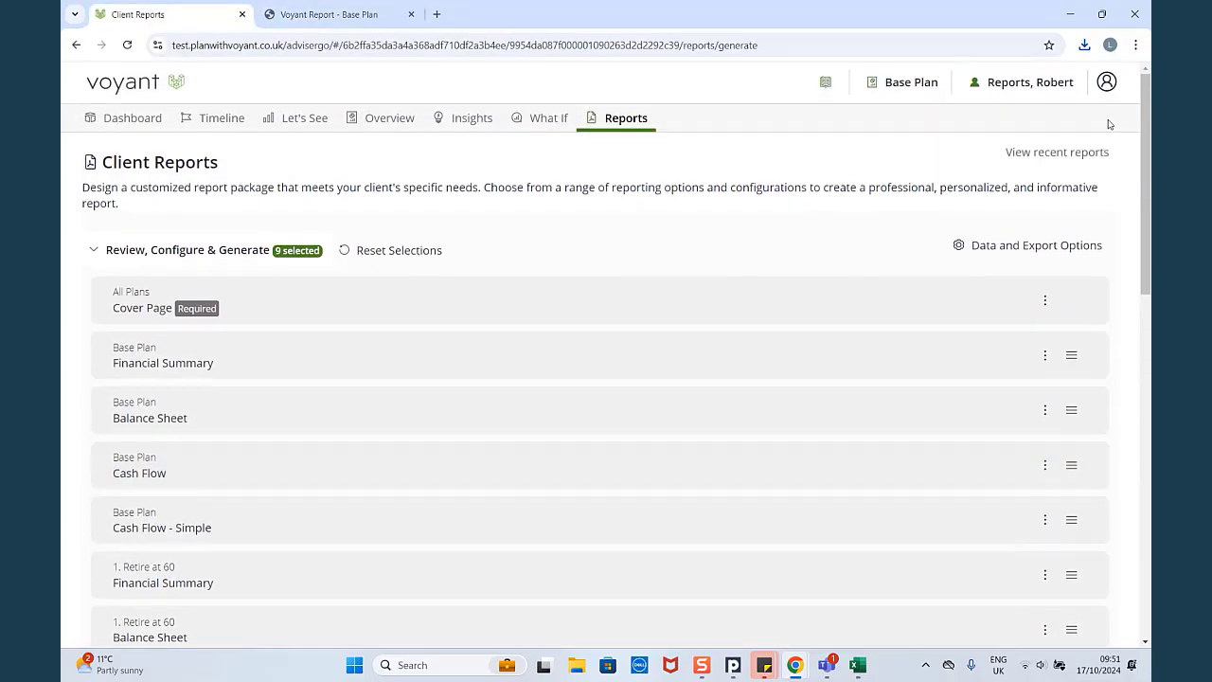
left_click(1067, 153)
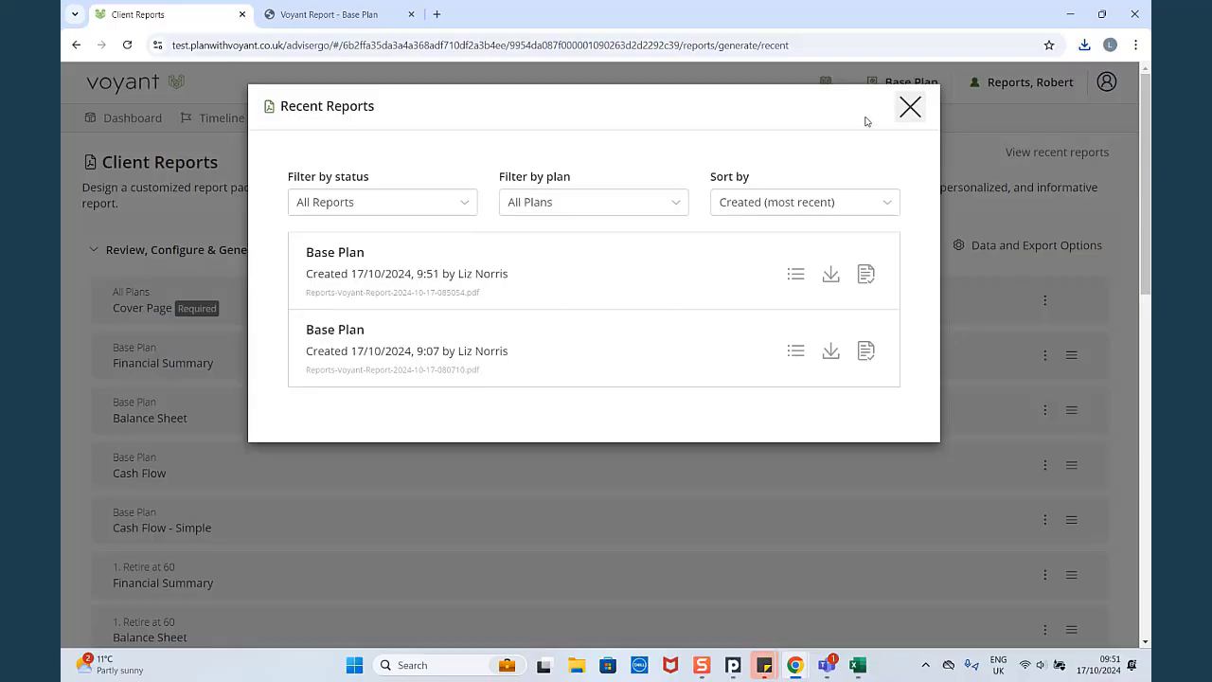
left_click(907, 117)
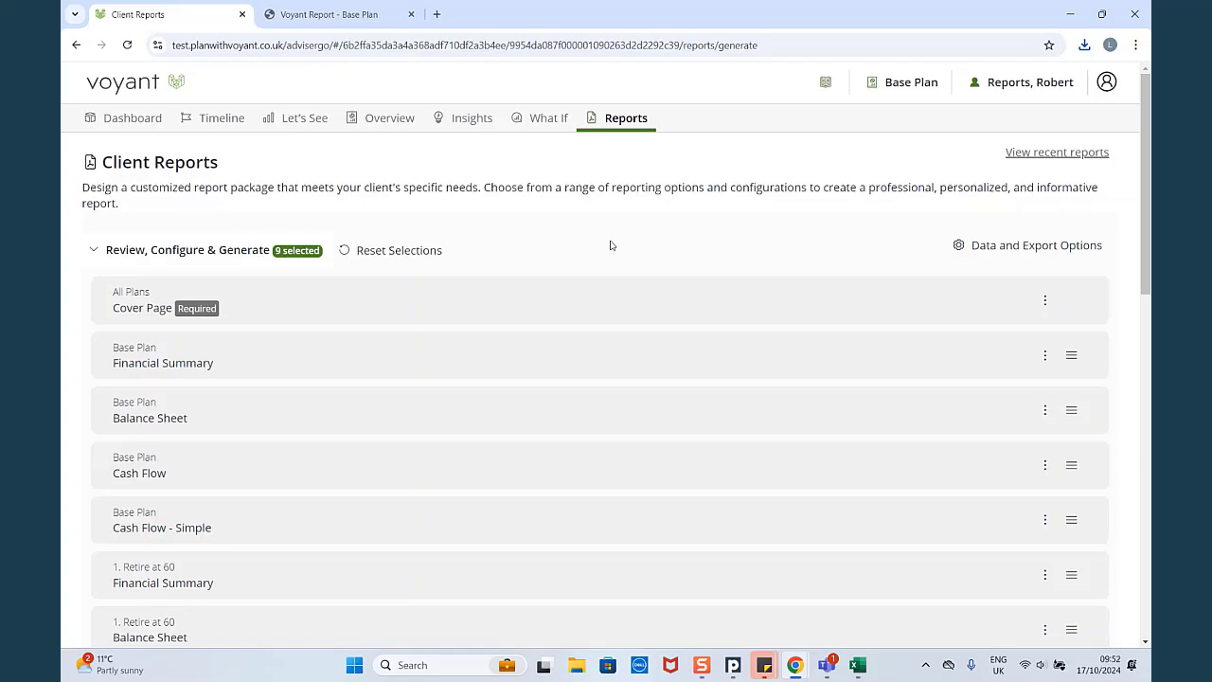
- Leave Client Reports for the plan's Timeline and look at the available Let's See chart options
left_click(128, 118)
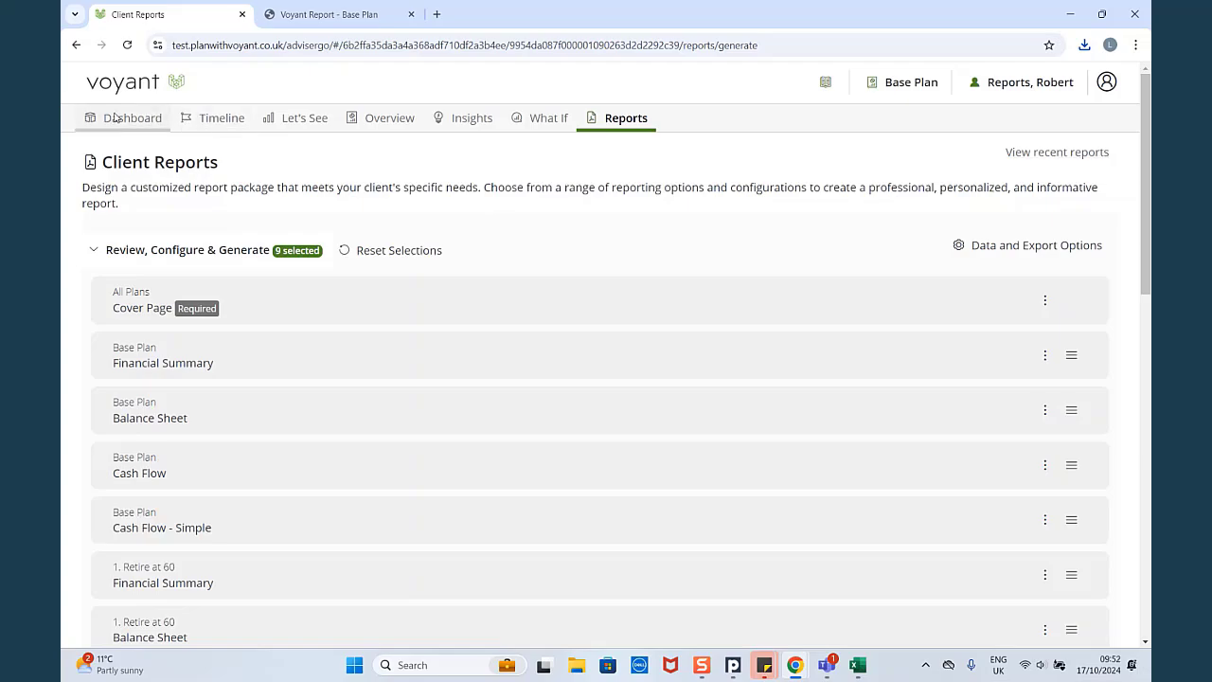
left_click(224, 118)
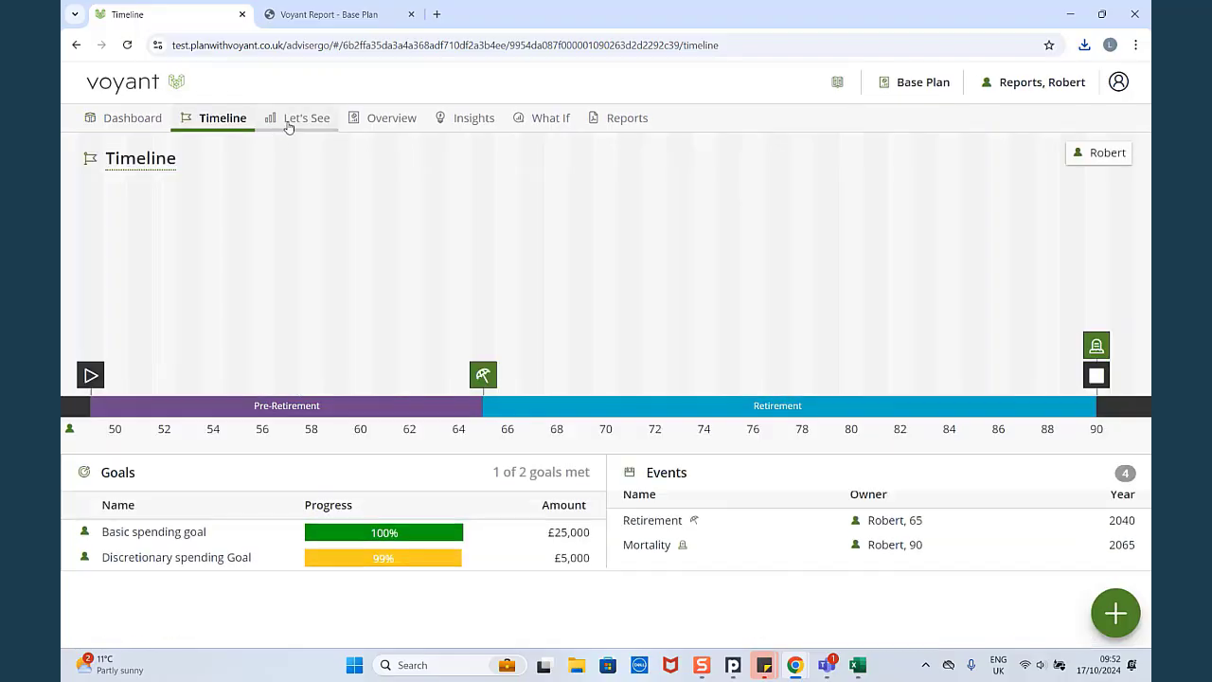
left_click(290, 124)
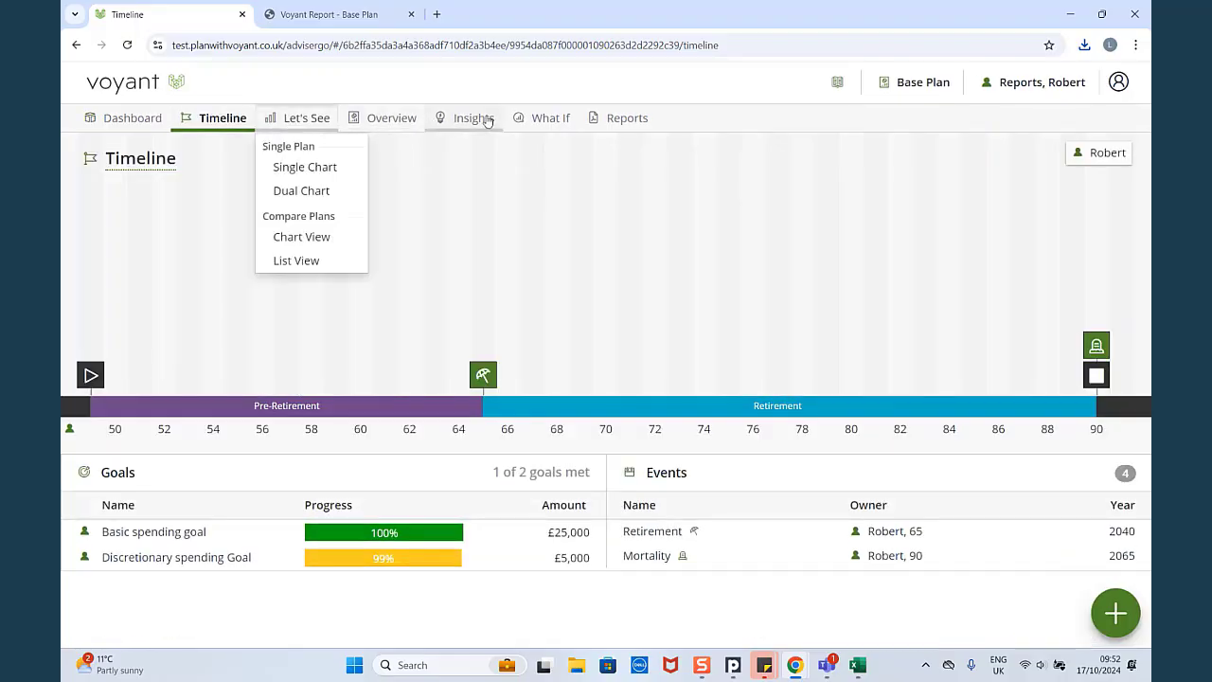
- Return to Client Reports and check the package's selected reports and the Base Plan selections in the Report Library
left_click(620, 119)
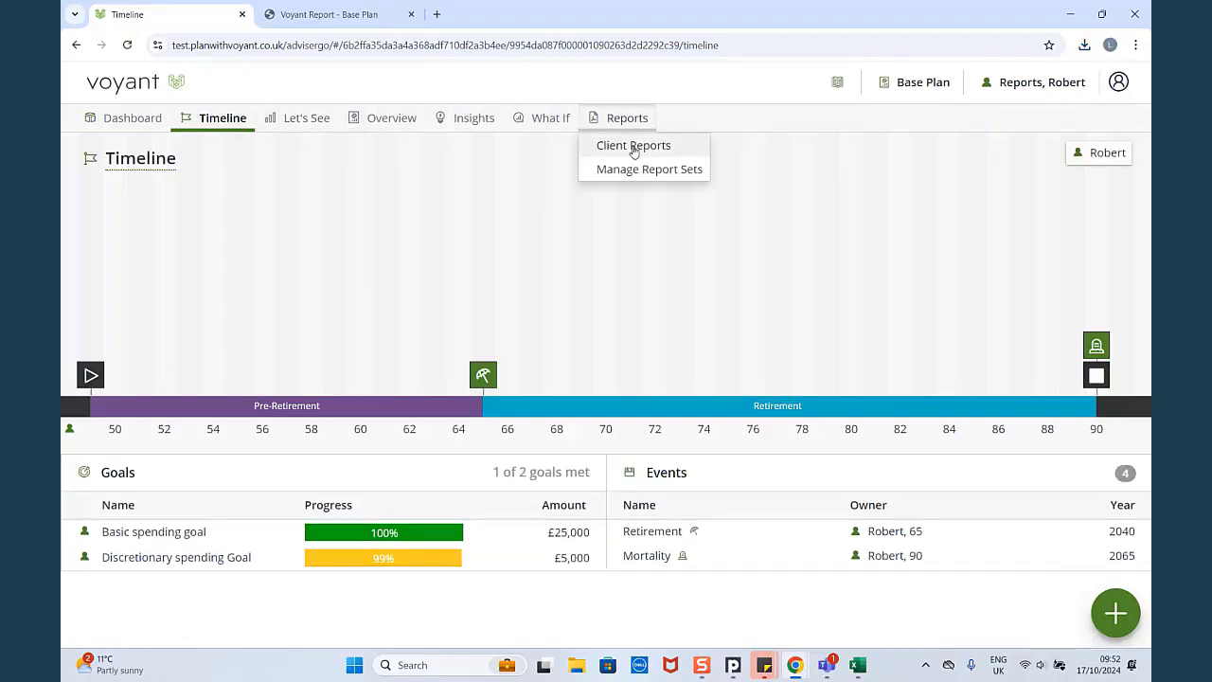
left_click(625, 150)
scroll(575, 199, "down", 3)
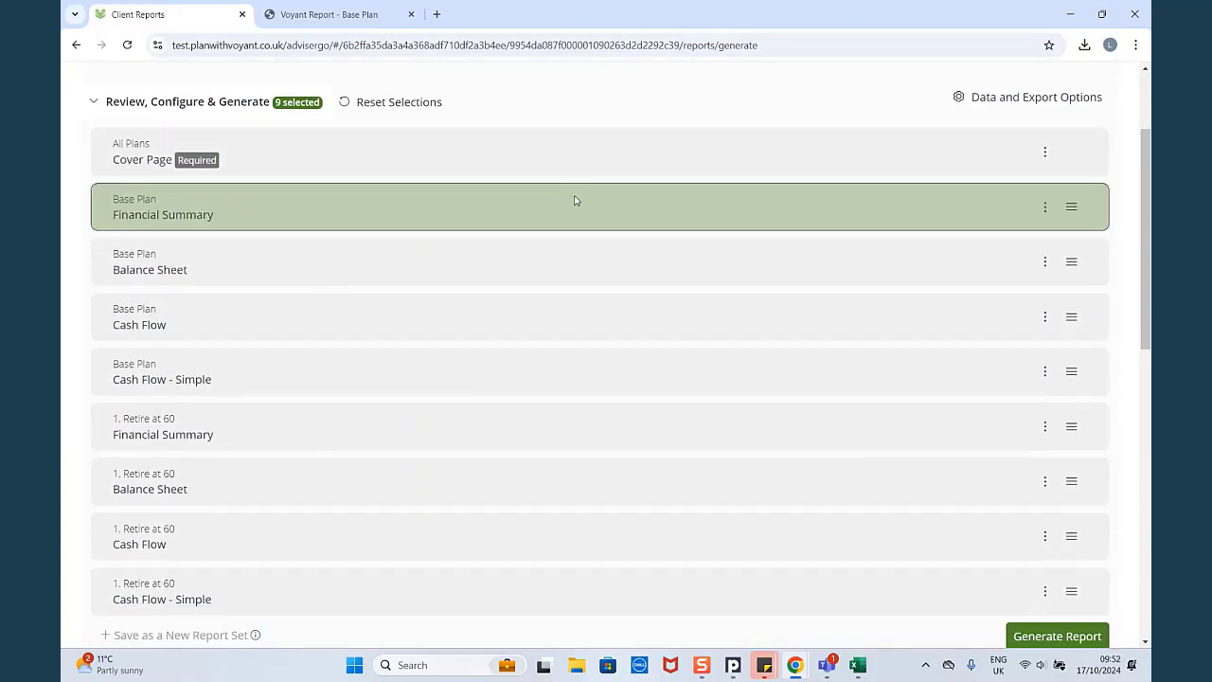
scroll(575, 208, "down", 4)
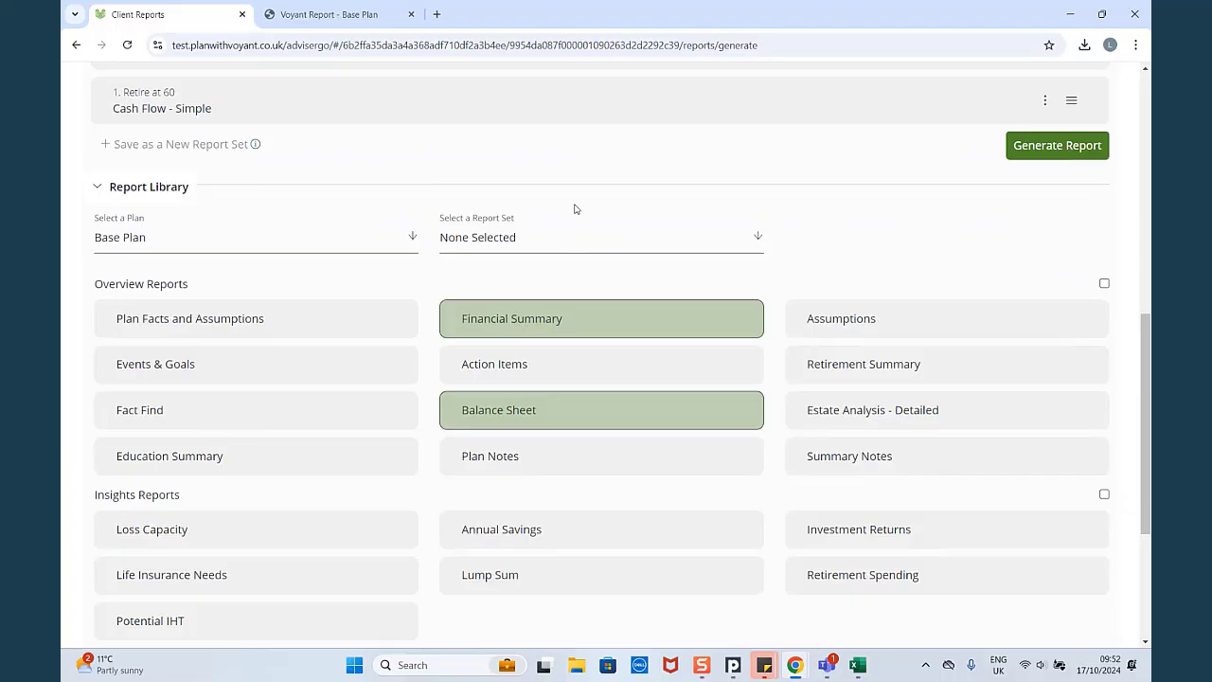
scroll(575, 208, "up", 7)
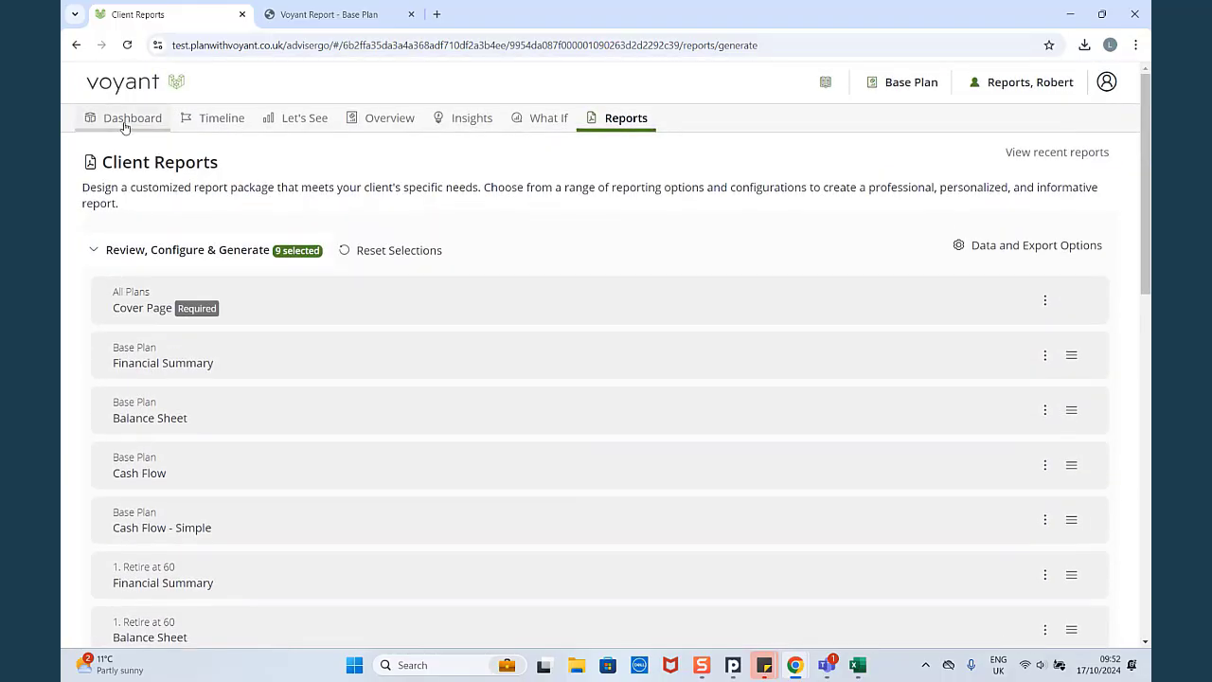